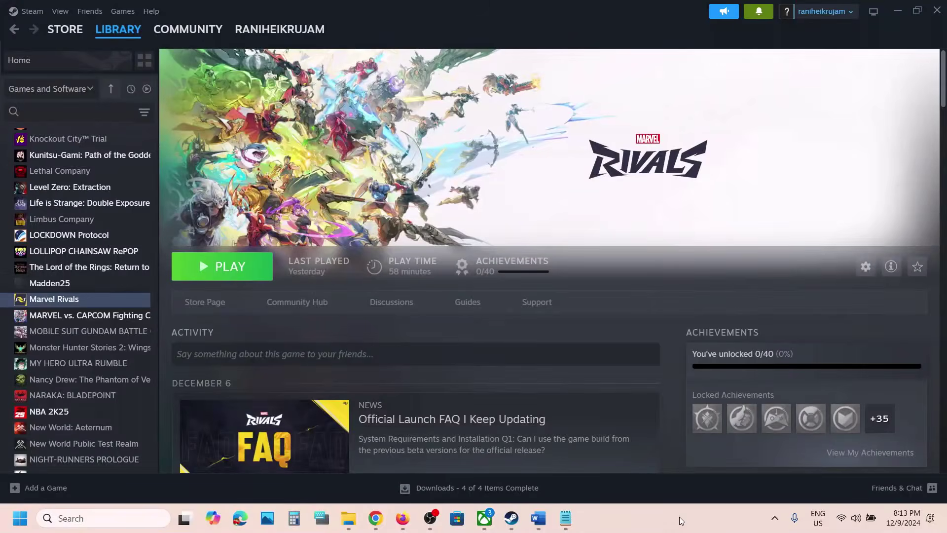
Step: Bring up the Marvel Rivals login-error fix document and select its x.com/MarvelRivals outage link
left_click(552, 513)
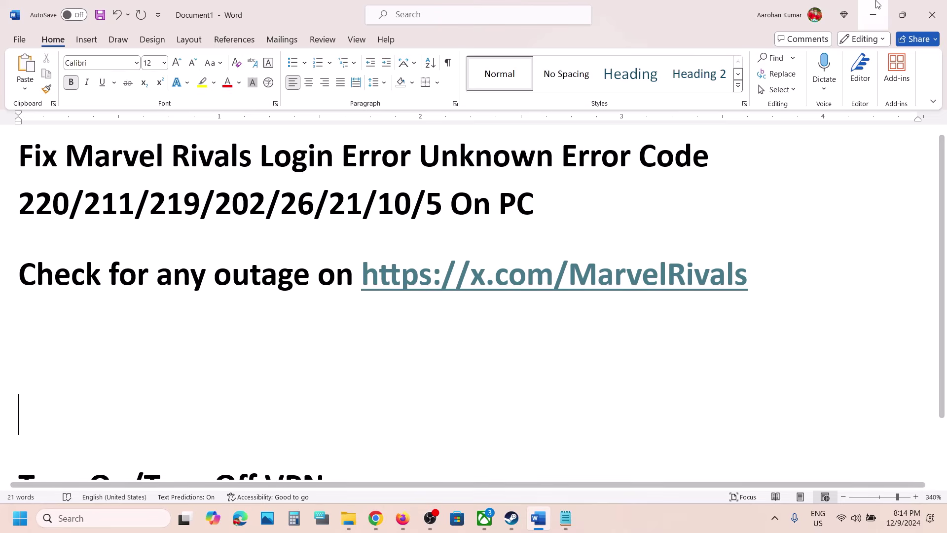
left_click(872, 15)
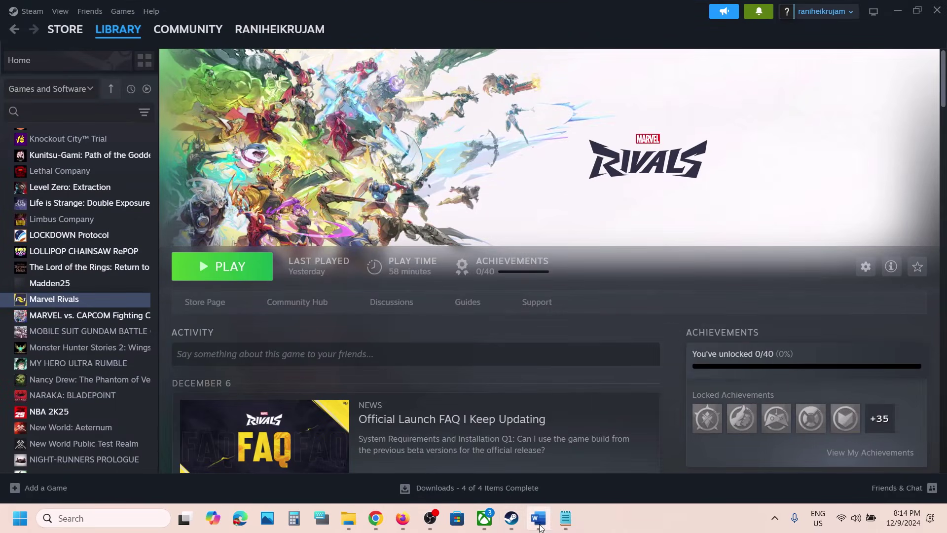
left_click(538, 518)
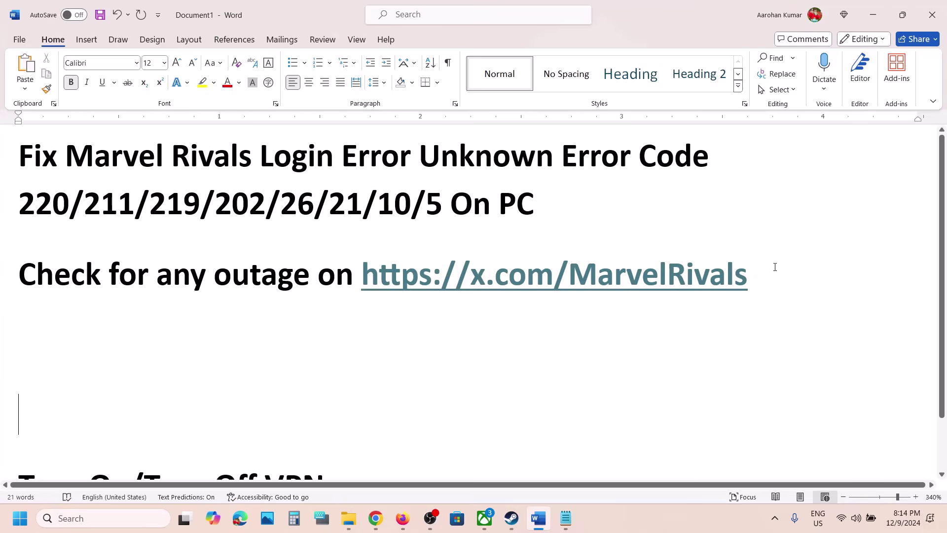
left_click_drag(774, 265, 363, 275)
key("ctrl+c")
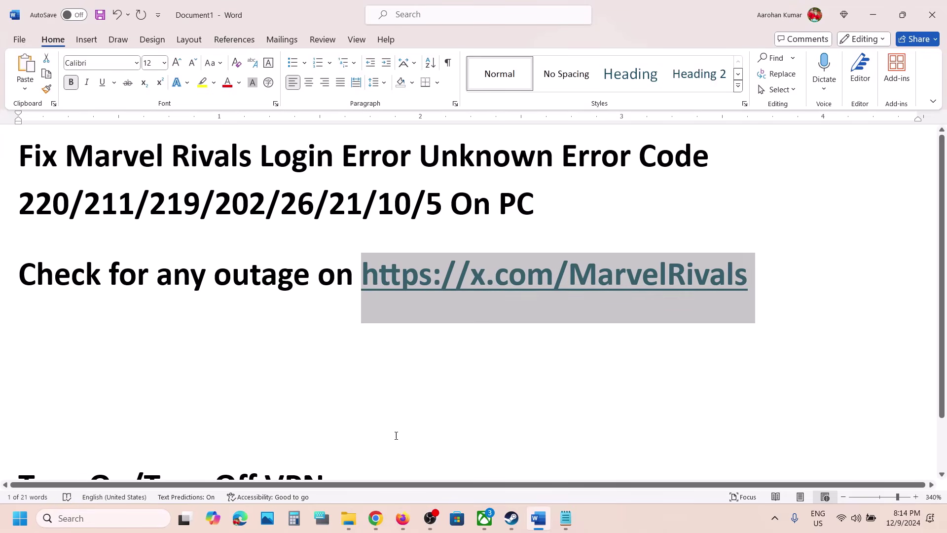
Step: Load x.com/MarvelRivals in a new Chrome window and scroll its posts for outage news
left_click(376, 519)
right_click(377, 519)
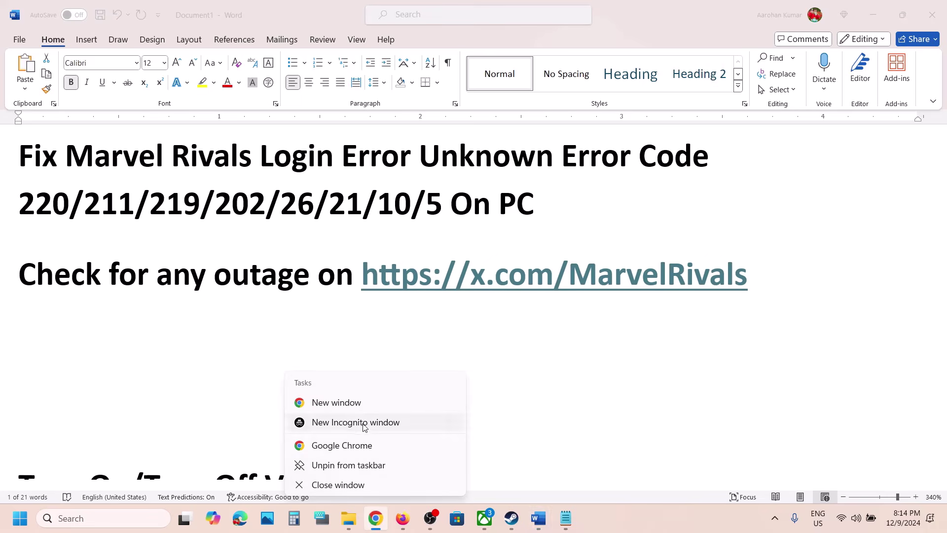
left_click(344, 402)
key("ctrl+v")
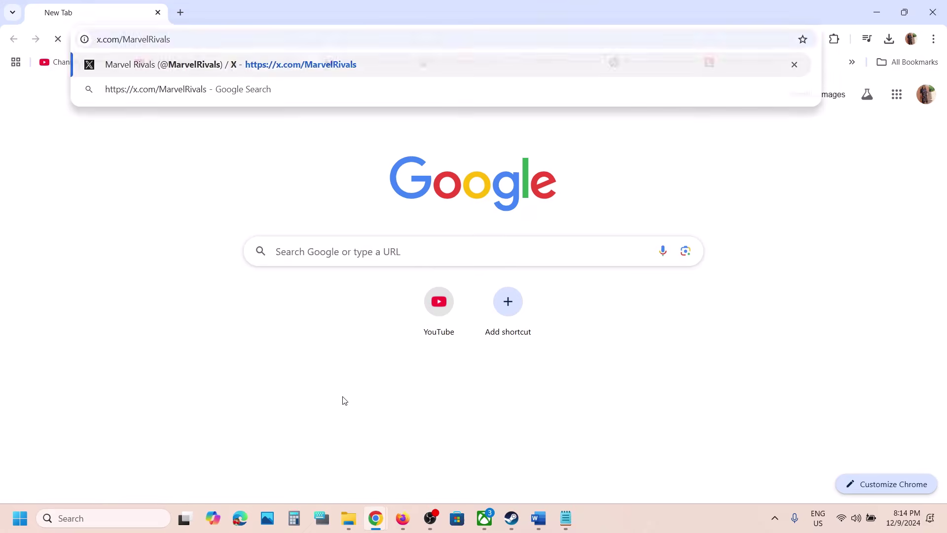
key("Return")
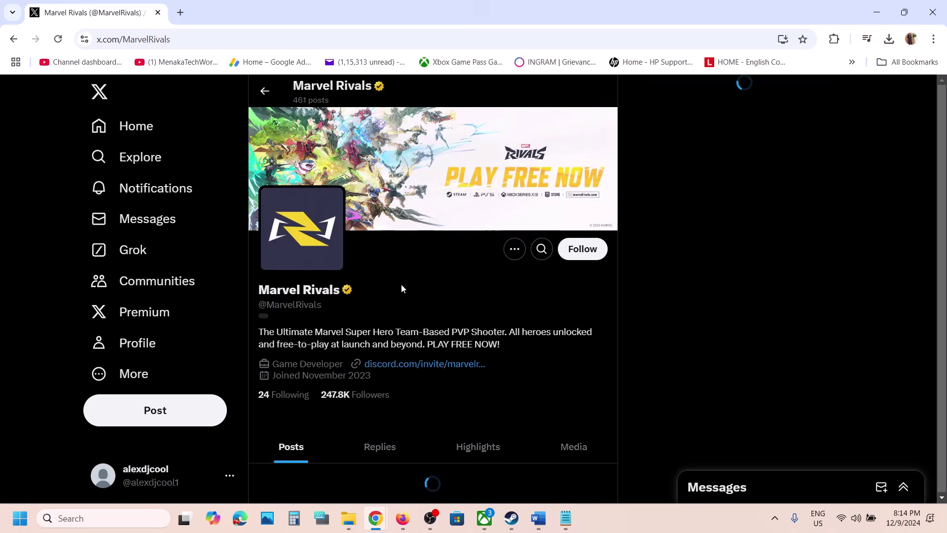
scroll(452, 291, "down", 10)
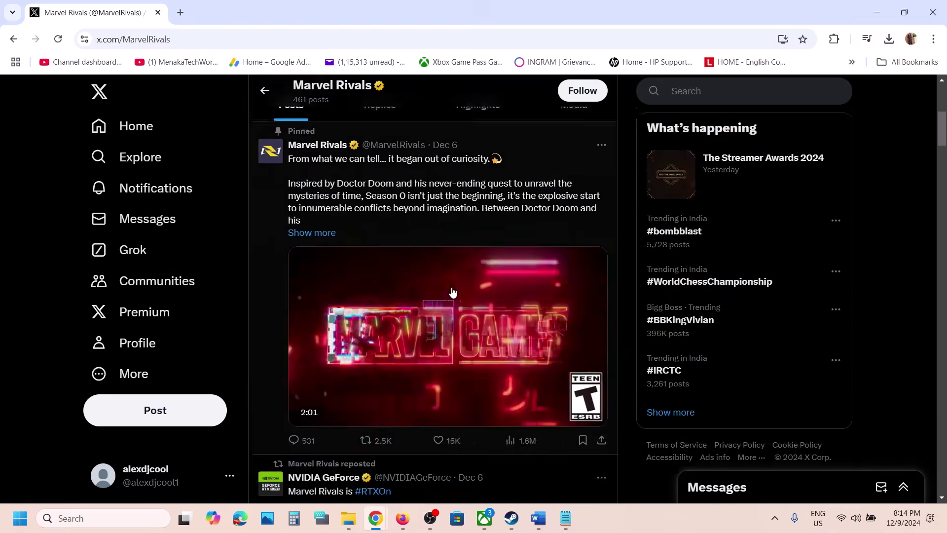
scroll(452, 291, "down", 4)
scroll(452, 291, "down", 4)
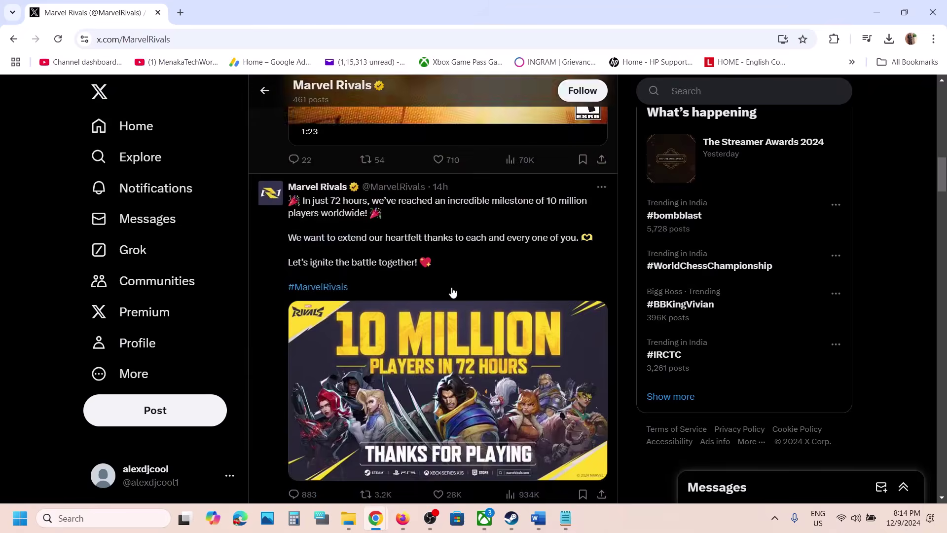
scroll(451, 291, "up", 15)
scroll(452, 291, "up", 3)
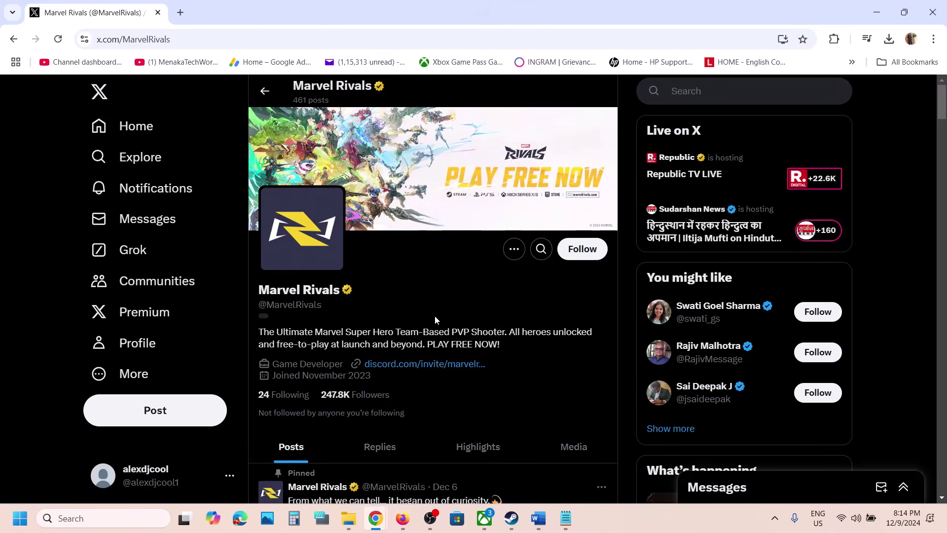
left_click(877, 14)
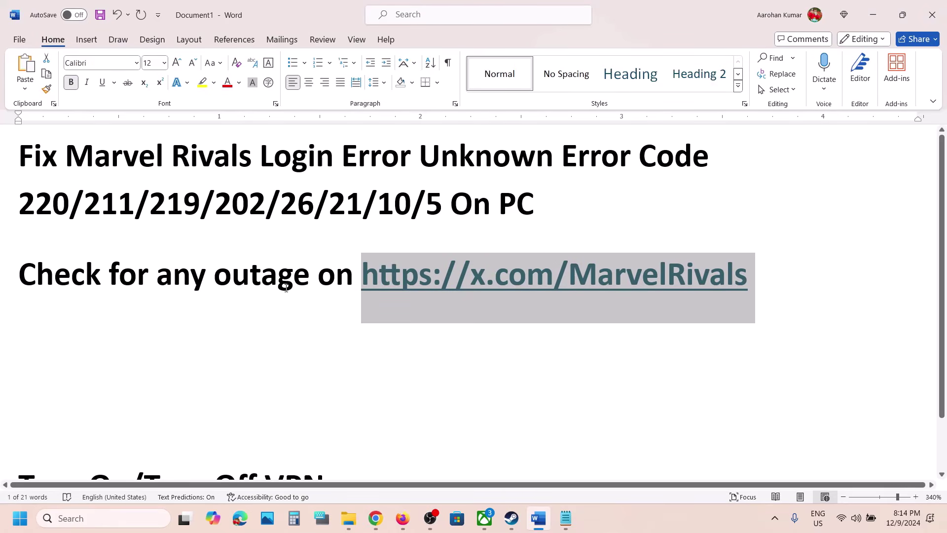
Step: Scroll to the Turn On/Turn Off VPN heading, highlighting its phrases, then switch to Steam
left_click_drag(113, 291, 330, 277)
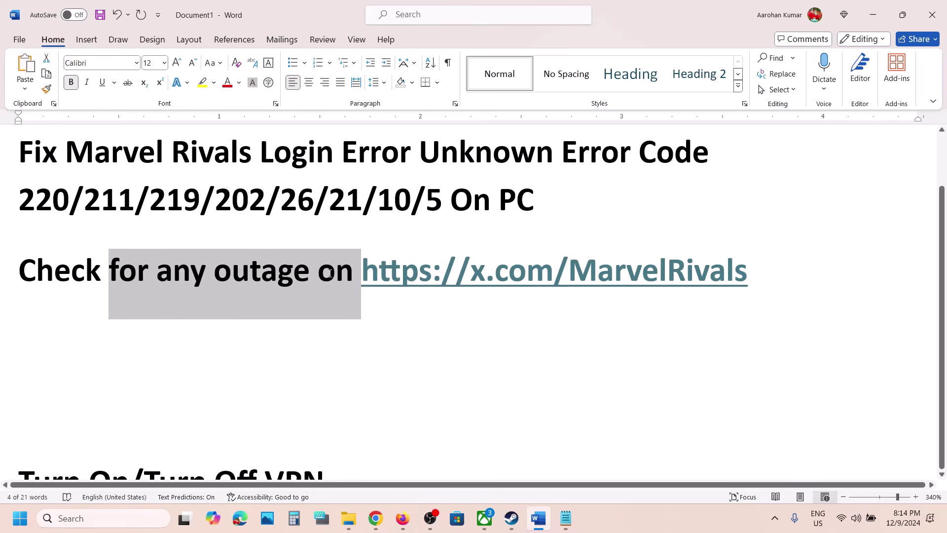
scroll(330, 274, "down", 1)
left_click_drag(352, 403, 19, 421)
left_click(311, 421)
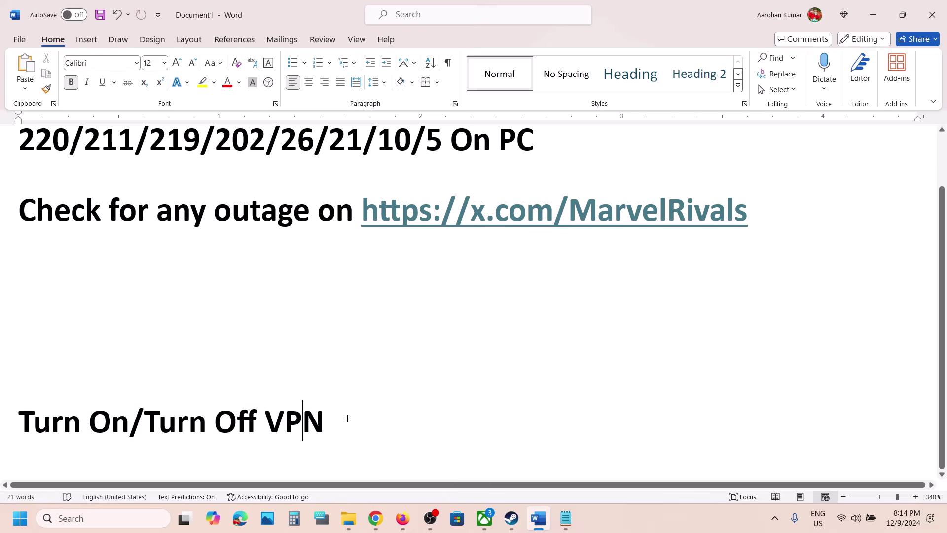
left_click_drag(332, 418, 289, 419)
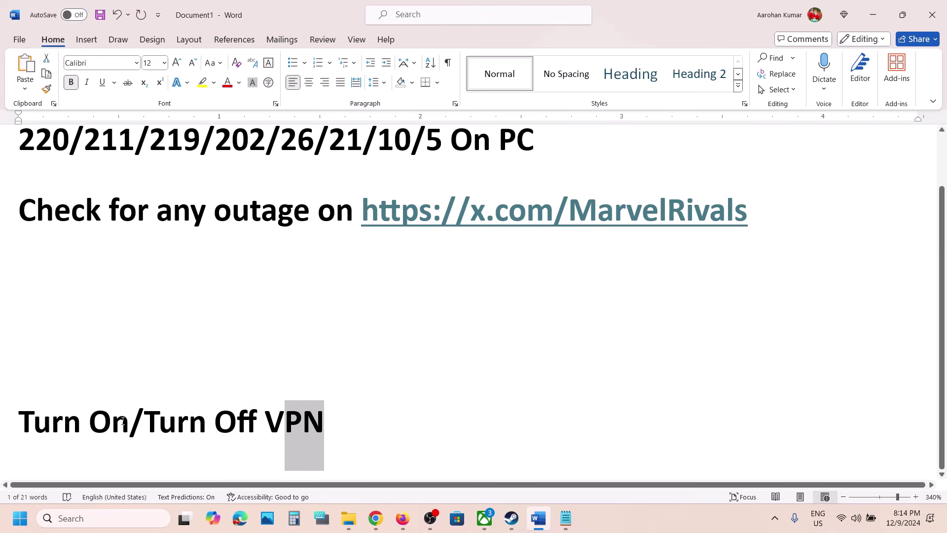
left_click_drag(130, 420, 31, 418)
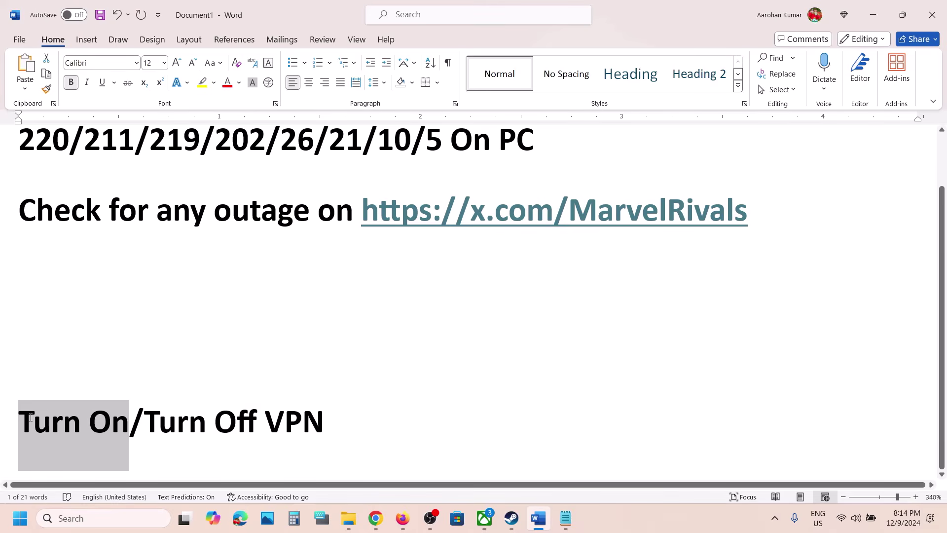
double_click(168, 427)
left_click(167, 430)
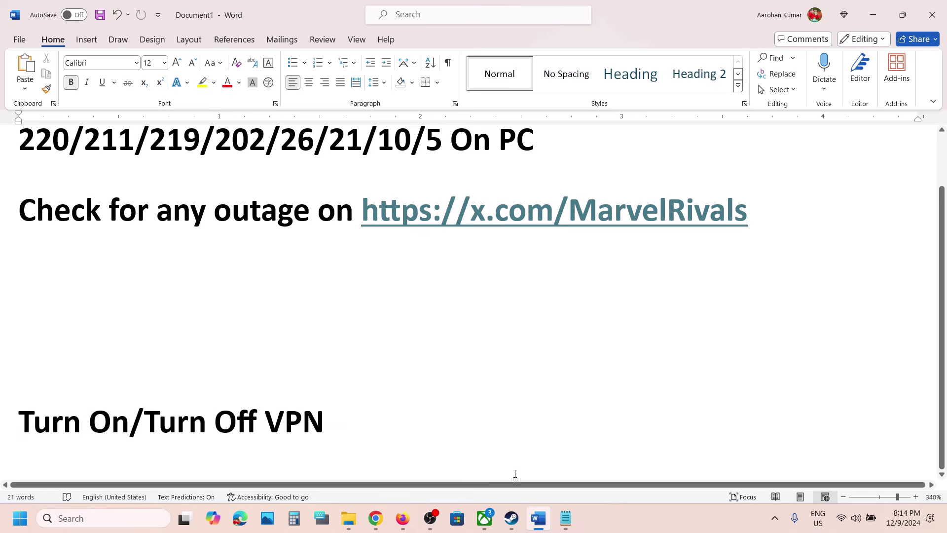
left_click(512, 518)
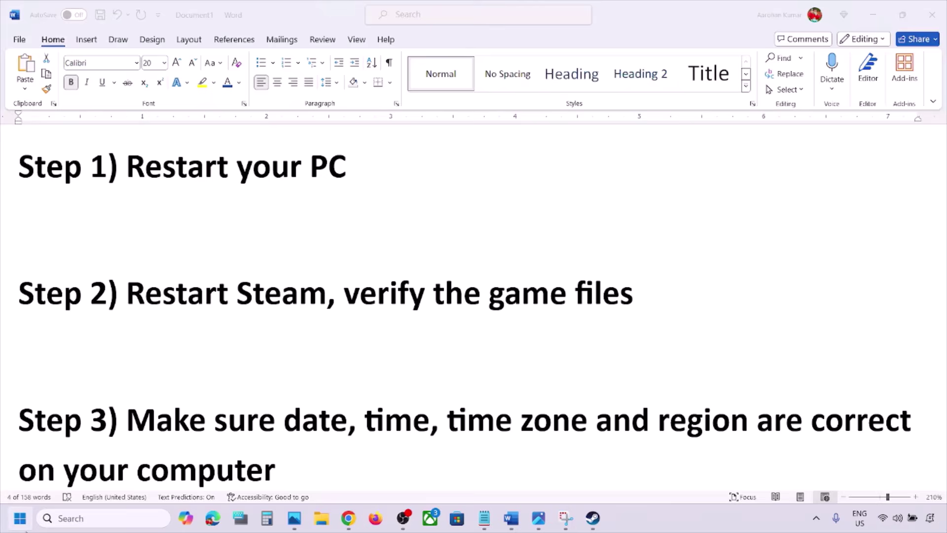
Step: Show the Start > Power > Restart option, highlight 'Restart Steam', and switch to the Steam store
left_click(20, 518)
left_click(360, 476)
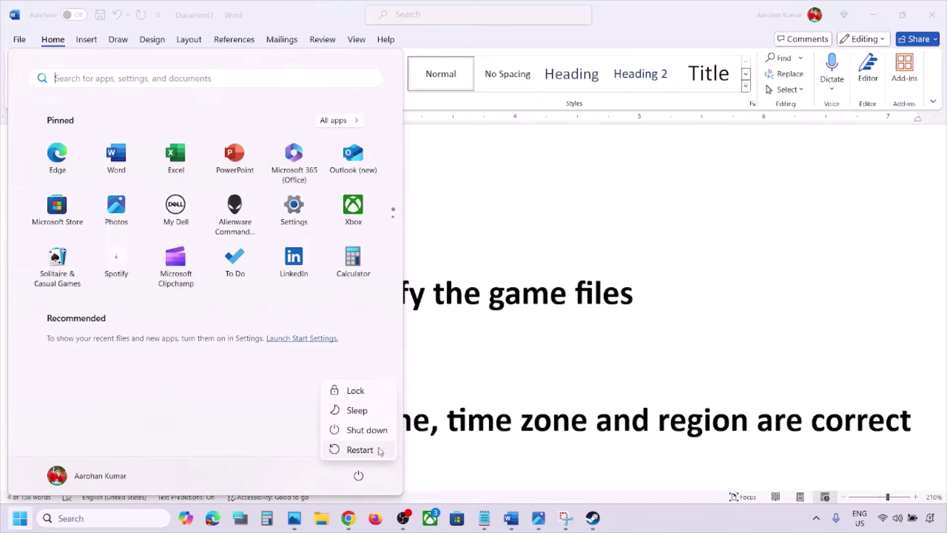
left_click(603, 349)
left_click(609, 331)
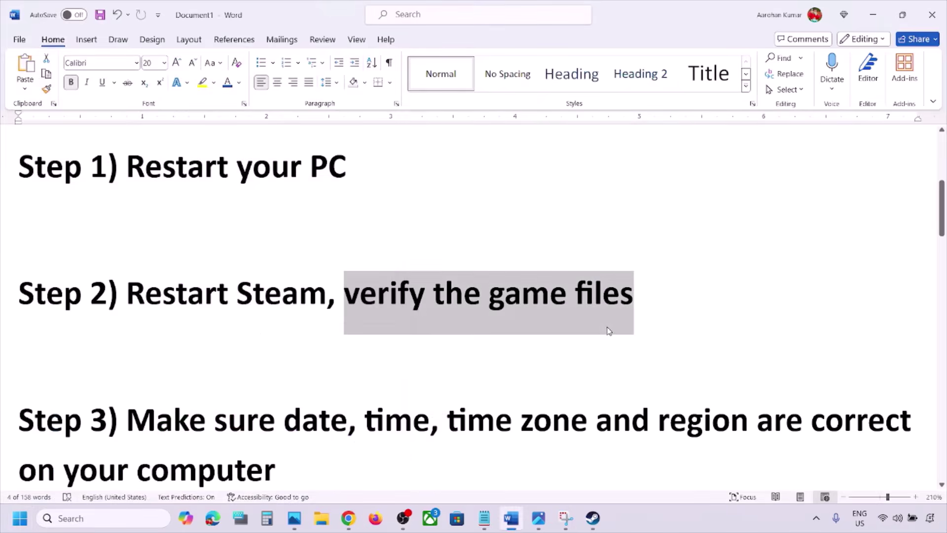
left_click_drag(121, 302, 299, 301)
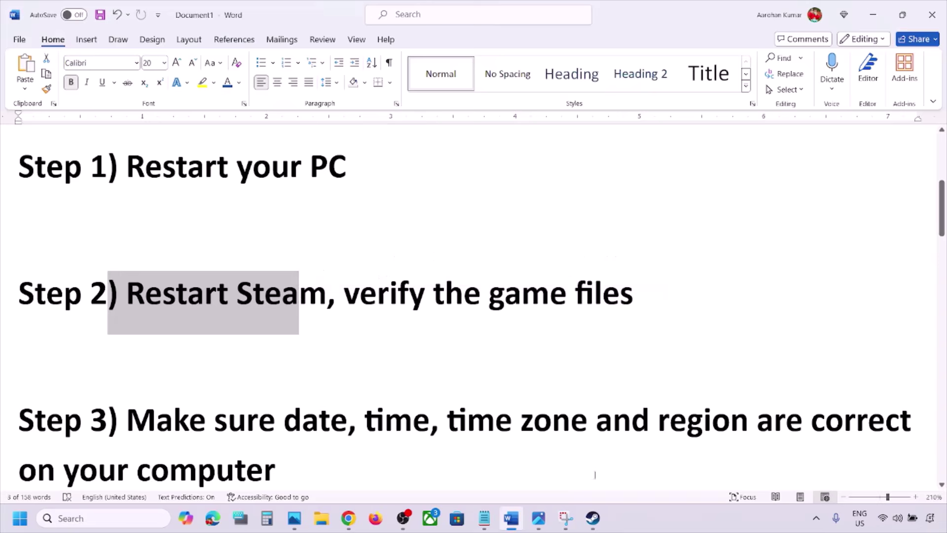
left_click(592, 518)
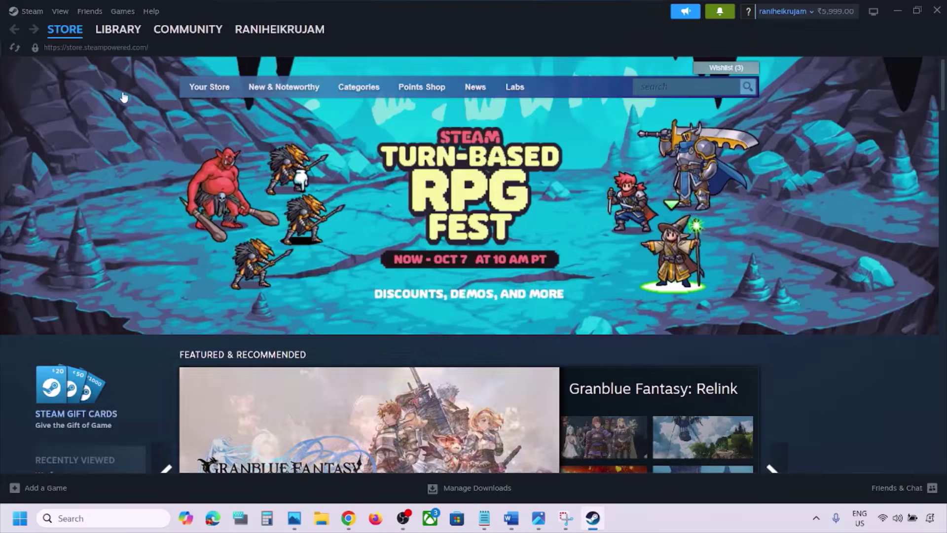
Step: Show Steam's Exit option and Run as administrator for 'steam', then highlight 'verify the game files'
left_click(31, 11)
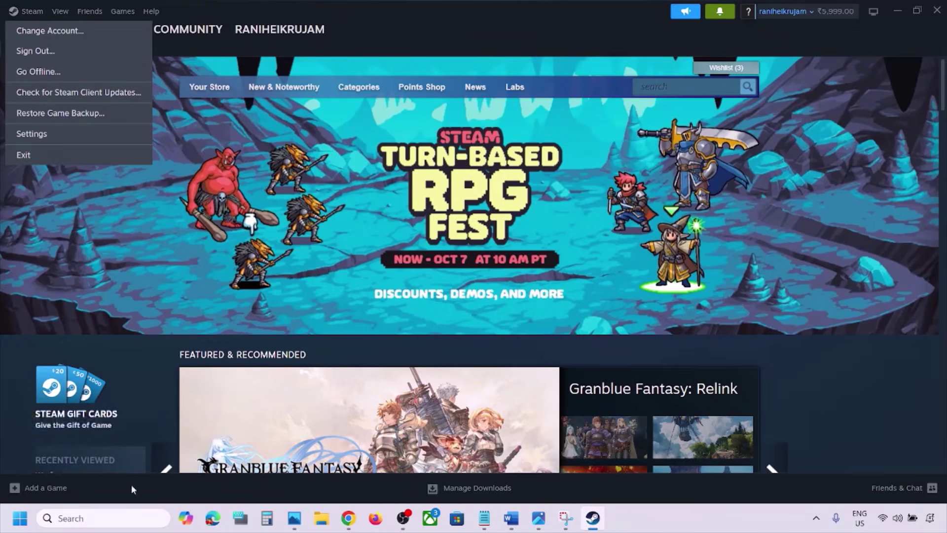
left_click(96, 522)
type("steam")
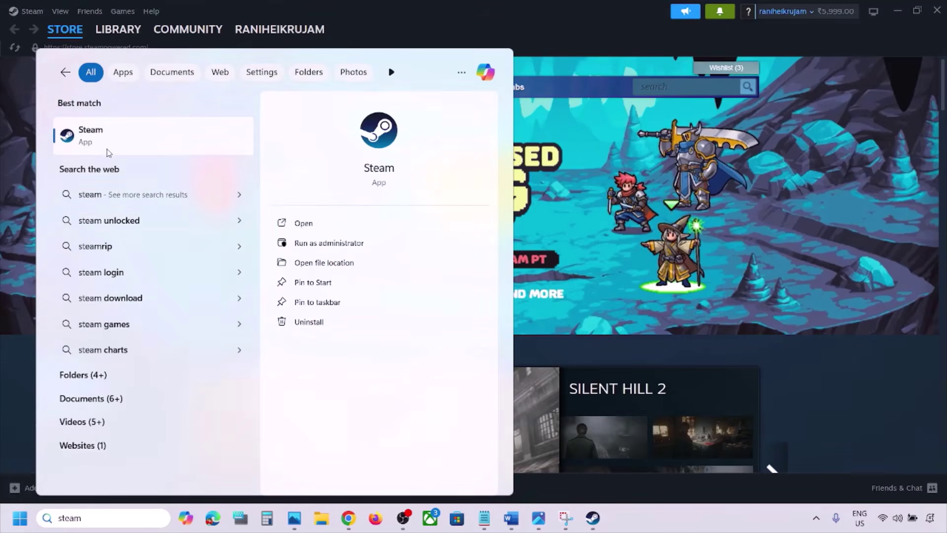
right_click(153, 149)
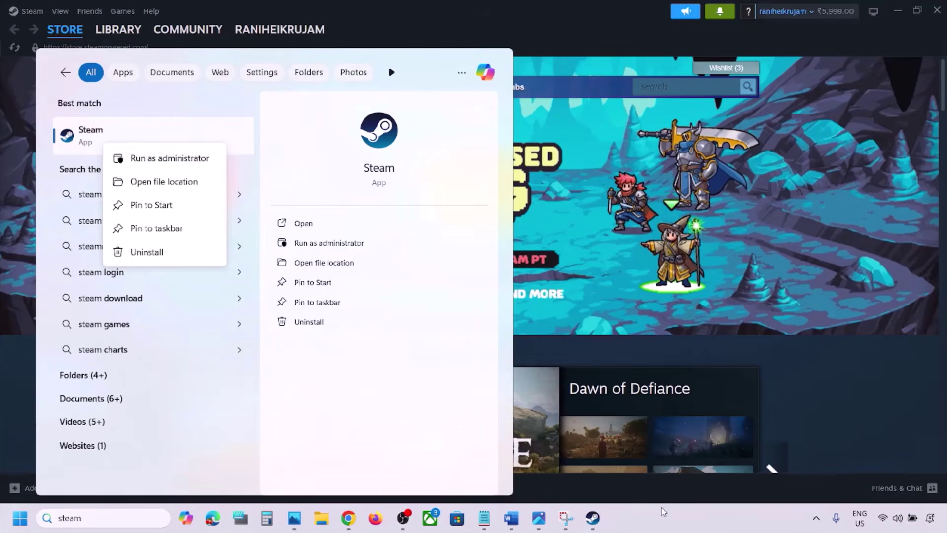
left_click(199, 159)
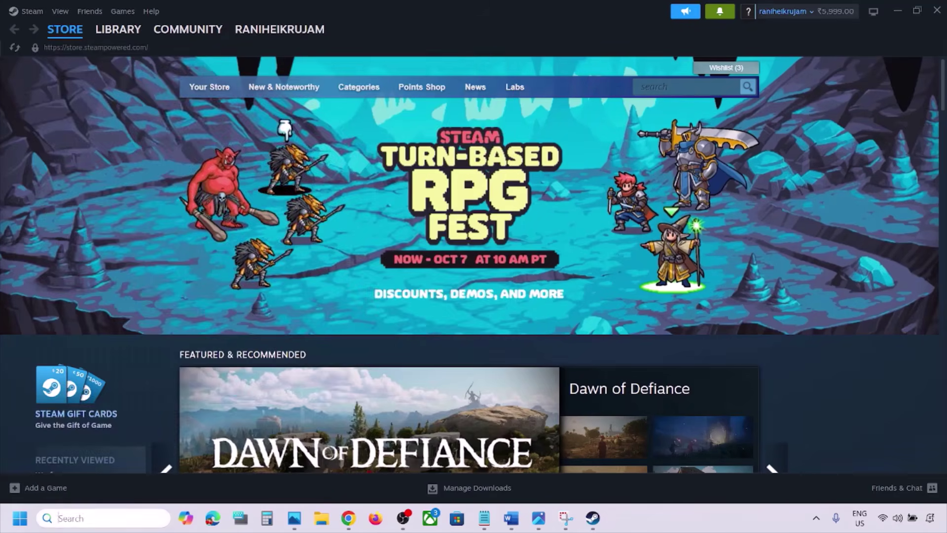
left_click(511, 518)
left_click_drag(346, 295, 623, 287)
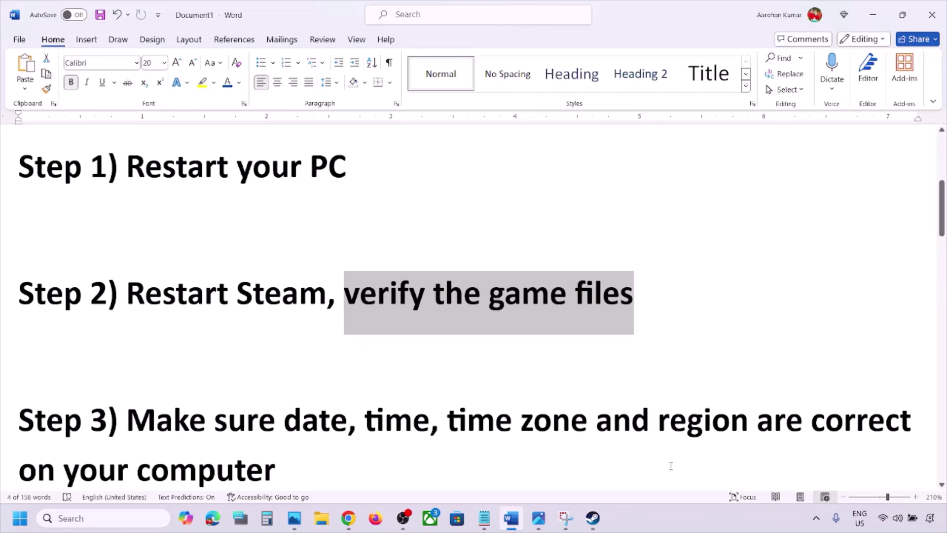
Step: Show the Photos screenshot of the game's Installed Files verify-integrity option
left_click(663, 526)
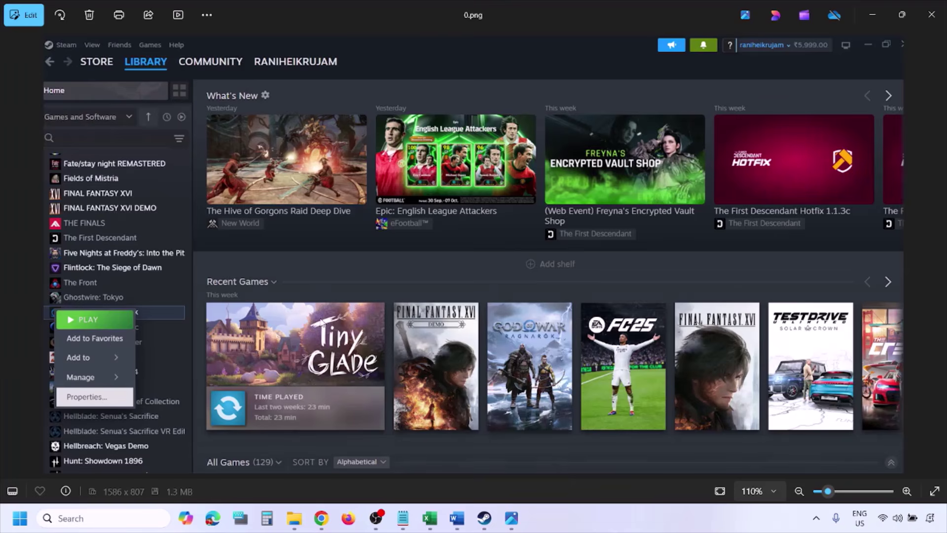
scroll(321, 323, "down", 1)
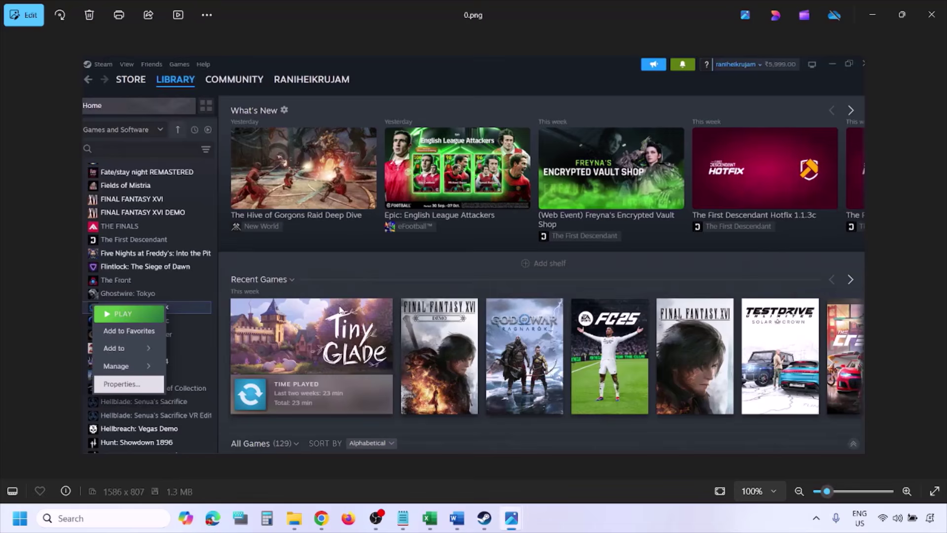
key("Right")
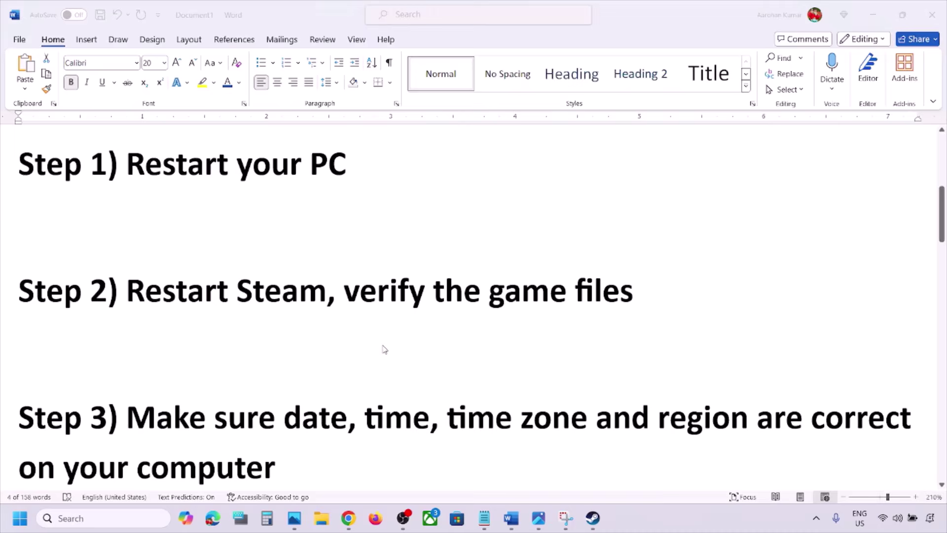
scroll(384, 348, "down", 3)
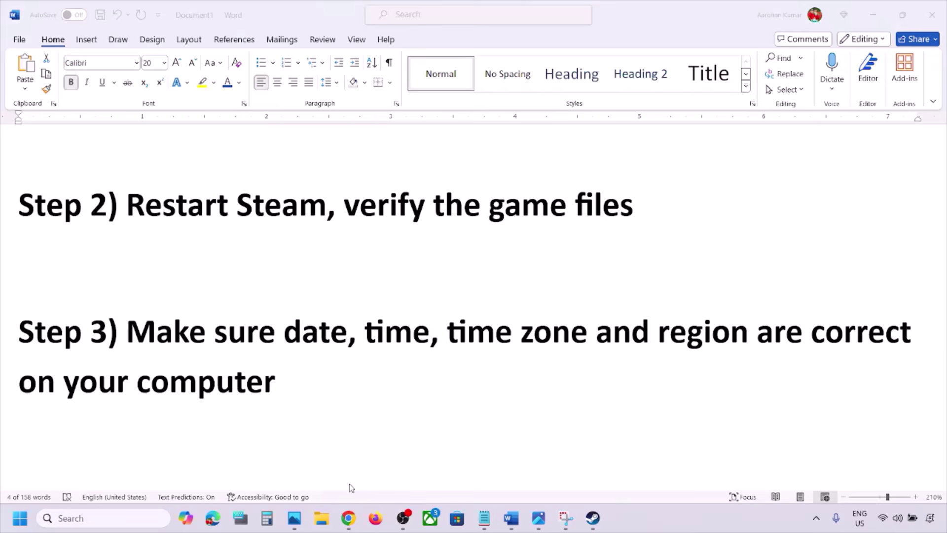
Step: Sync the clock now under Settings > Time & language > Date & time
key("super+i")
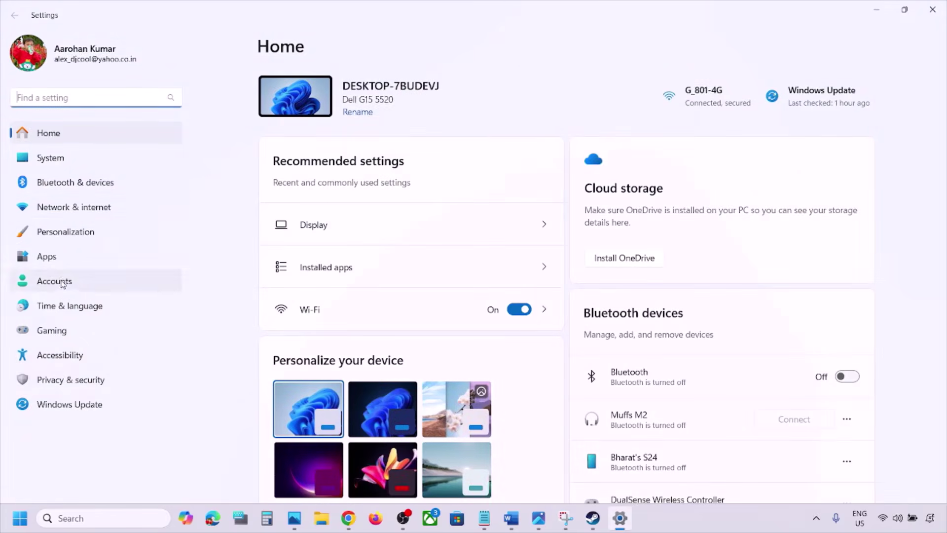
left_click(59, 307)
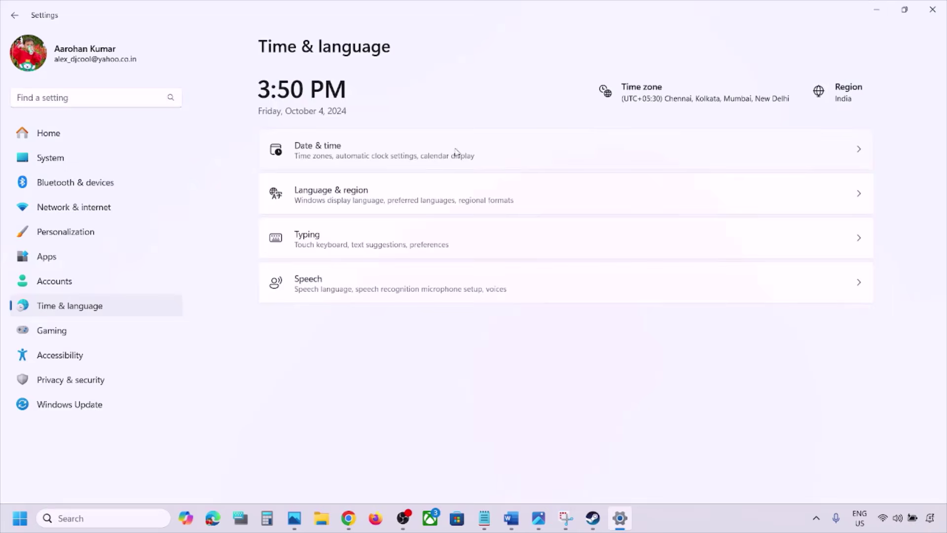
left_click(431, 157)
scroll(449, 258, "down", 5)
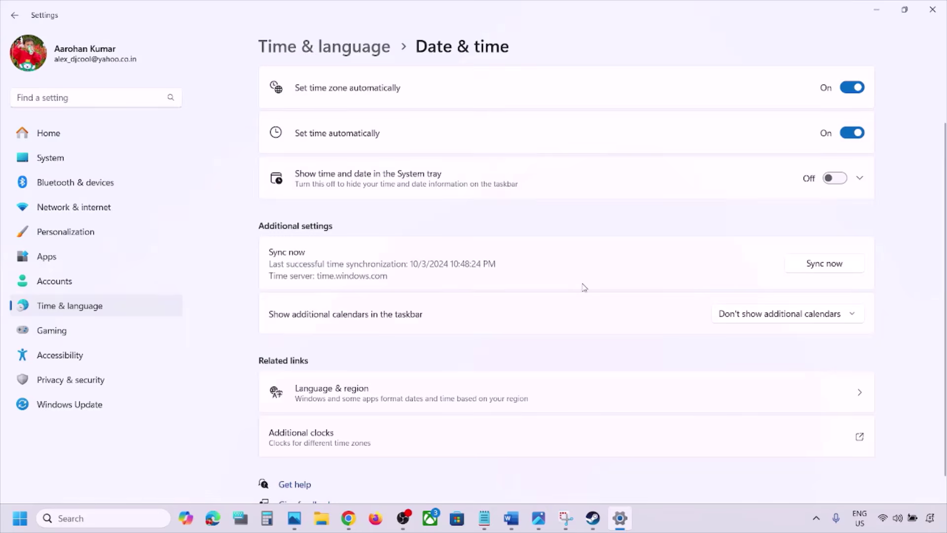
scroll(585, 288, "down", 1)
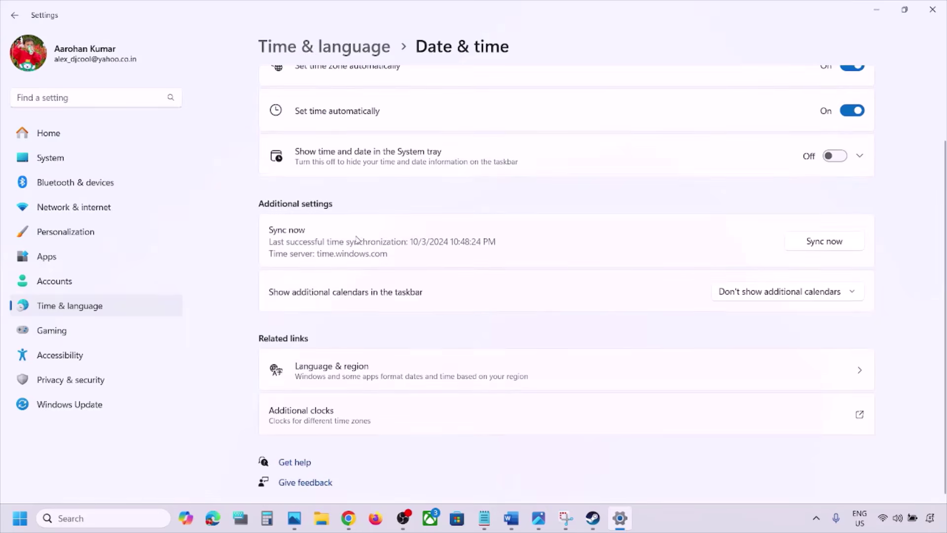
left_click(828, 245)
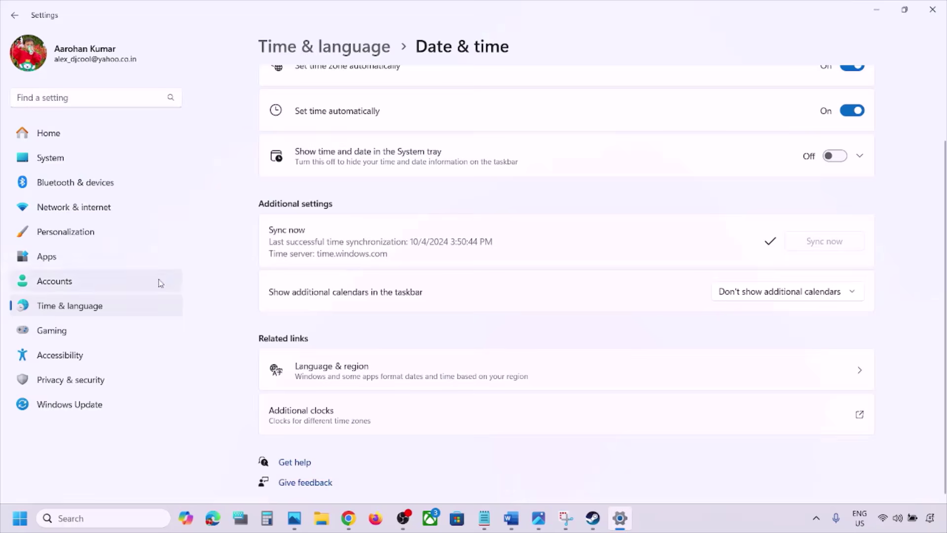
Step: Confirm India as the country or region in Language & region settings
left_click(109, 307)
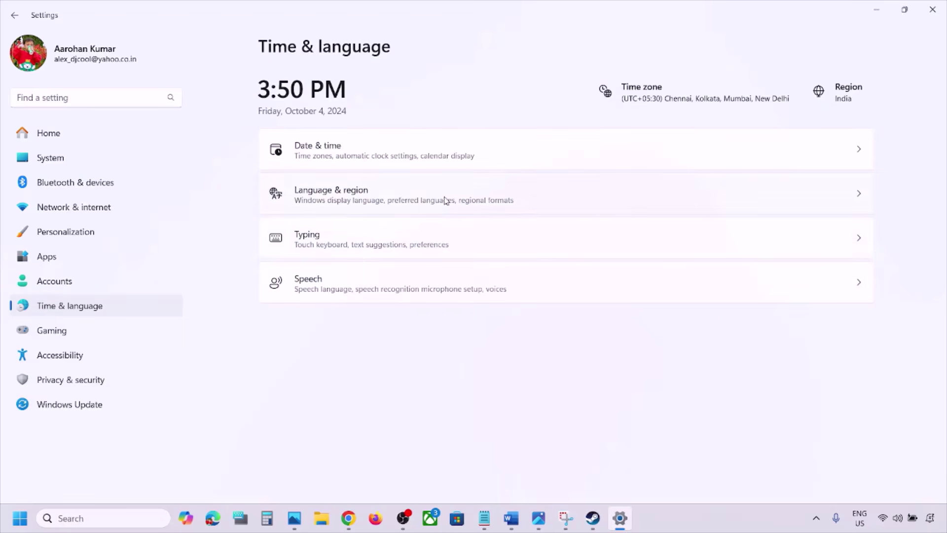
left_click(407, 191)
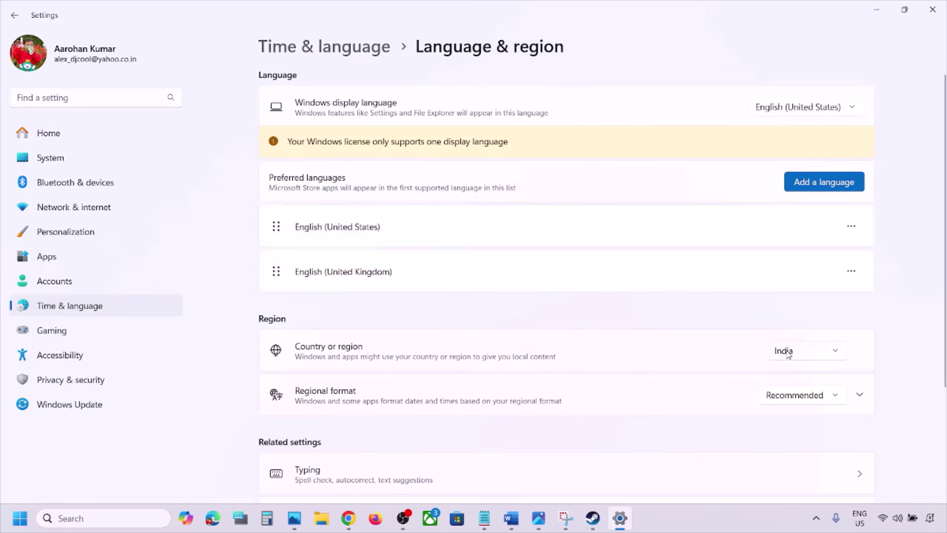
left_click(787, 351)
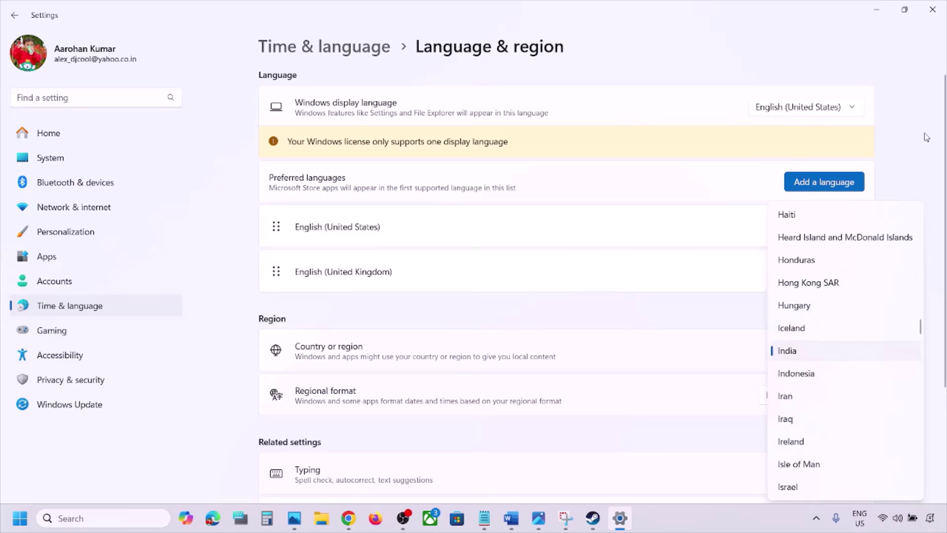
left_click(830, 351)
Step: At Step 4, highlight 'Shut down your computer' and show the Start menu's Shut down option
left_click(932, 10)
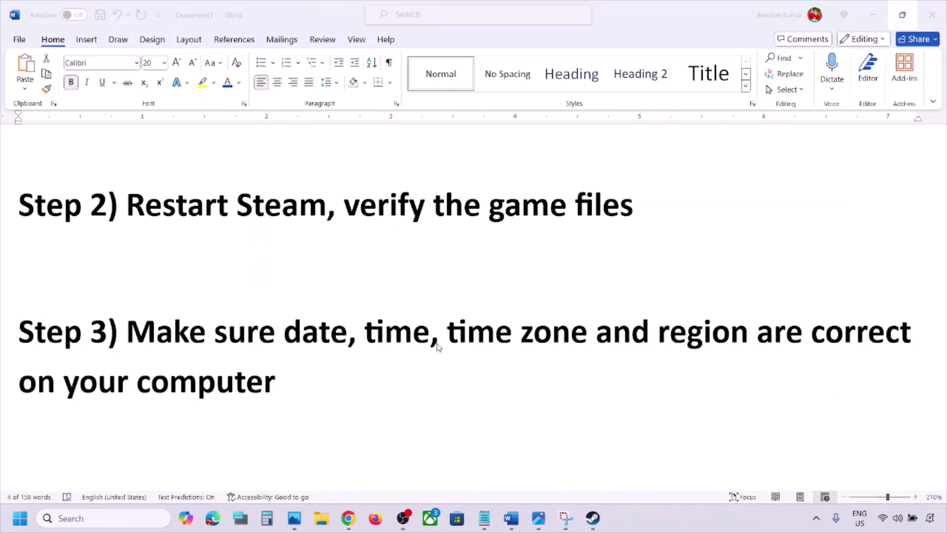
scroll(424, 361, "down", 3)
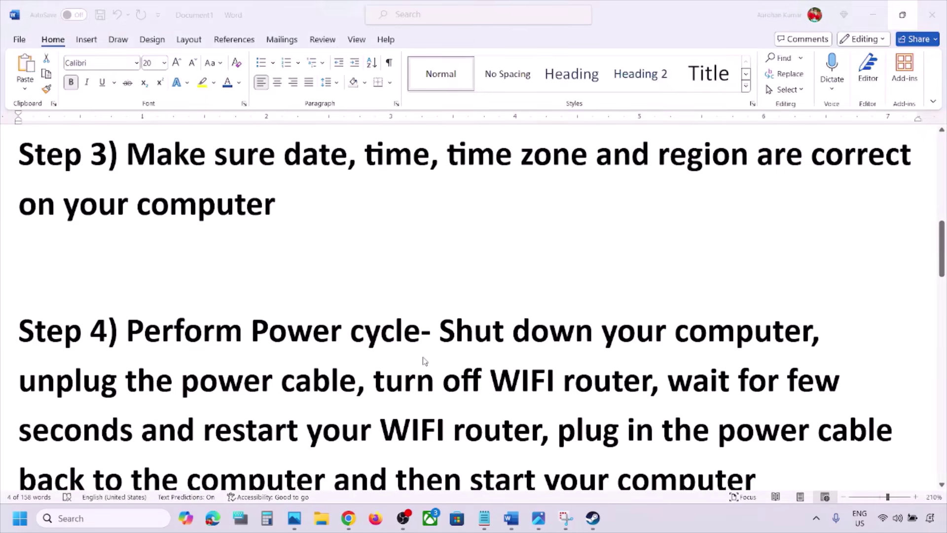
scroll(424, 361, "down", 2)
scroll(425, 365, "up", 1)
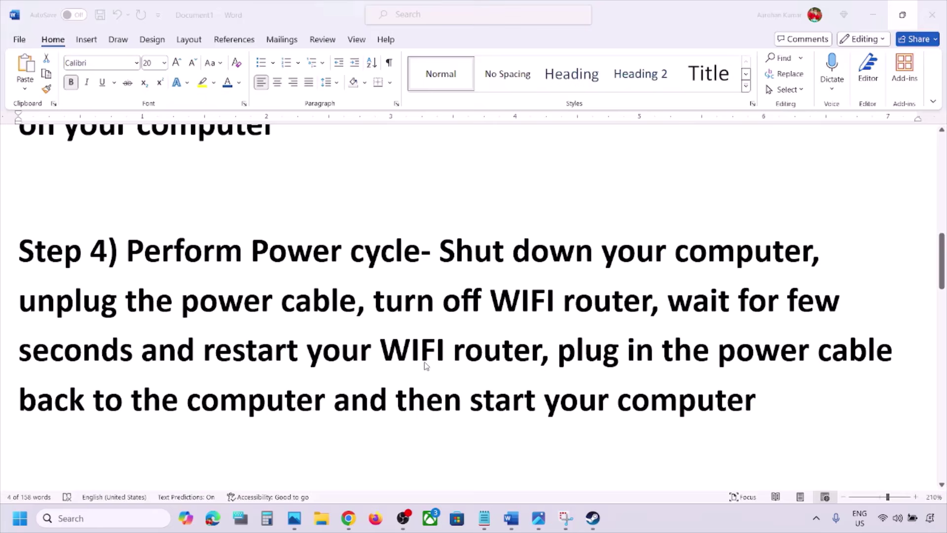
left_click(442, 252)
left_click_drag(441, 250, 814, 253)
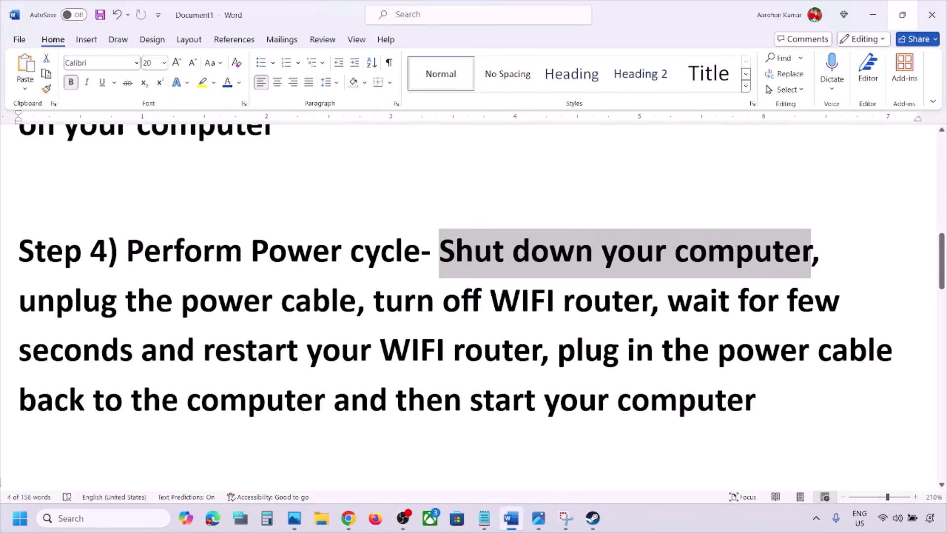
key("super")
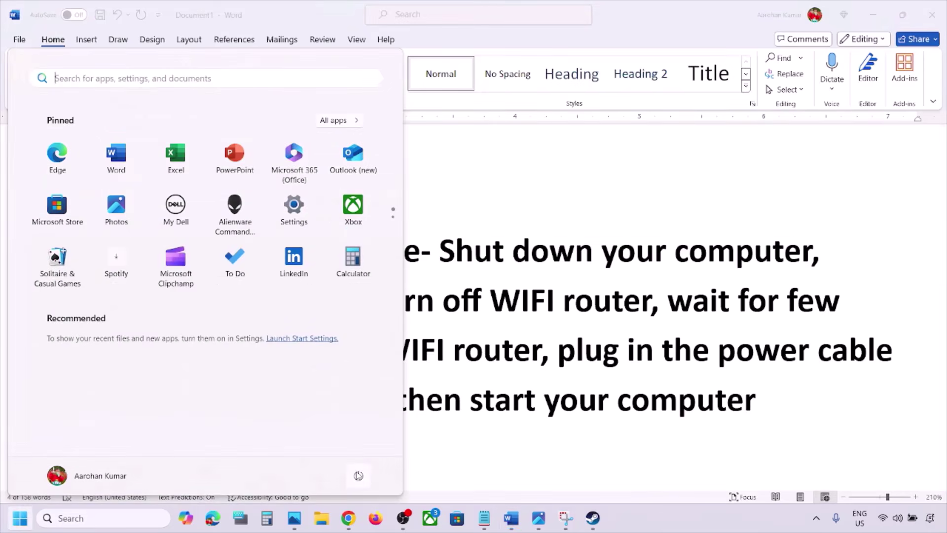
left_click(358, 475)
left_click(588, 330)
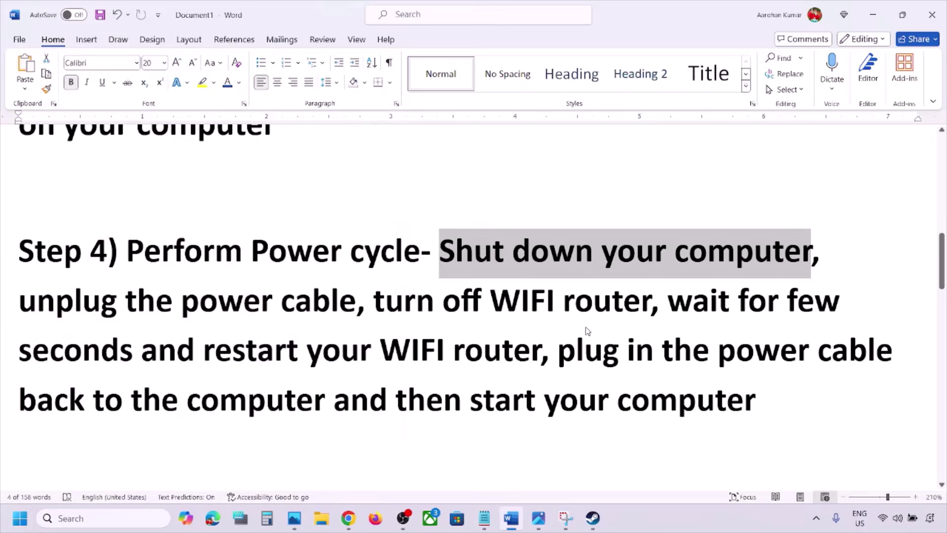
Step: Highlight 'unplug the power cable', 'turn off WIFI router', 'then start your computer', and reach Step 5
left_click_drag(44, 306, 356, 303)
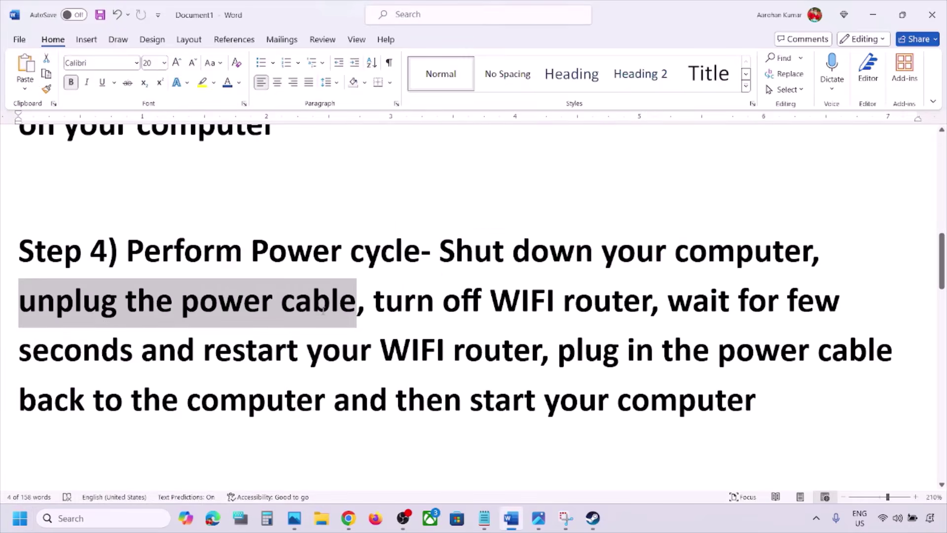
left_click(423, 316)
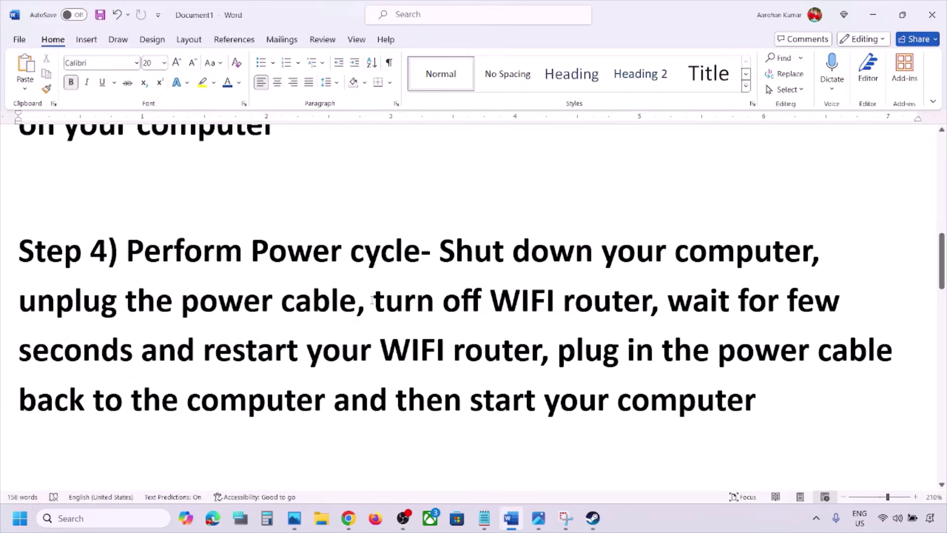
left_click_drag(372, 300, 301, 417)
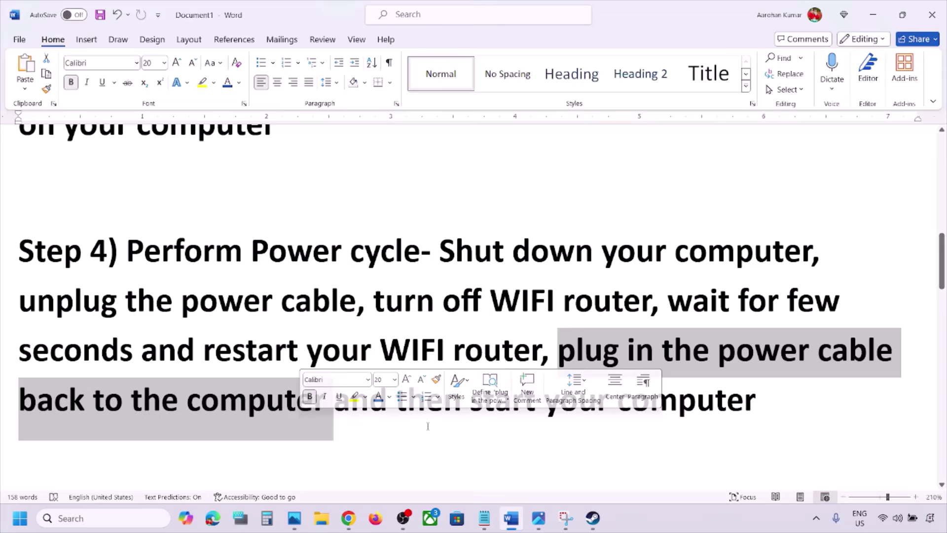
left_click_drag(425, 404, 711, 405)
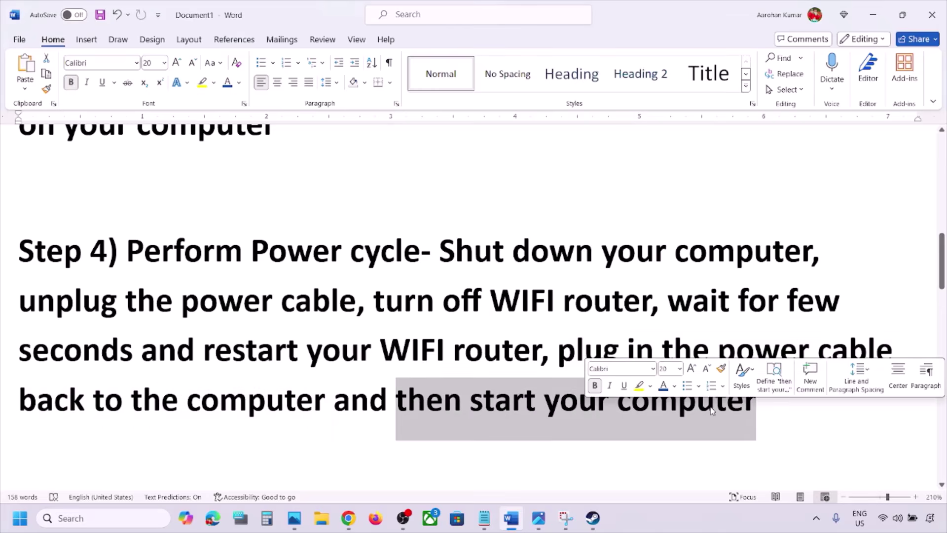
left_click(287, 364)
scroll(287, 365, "down", 7)
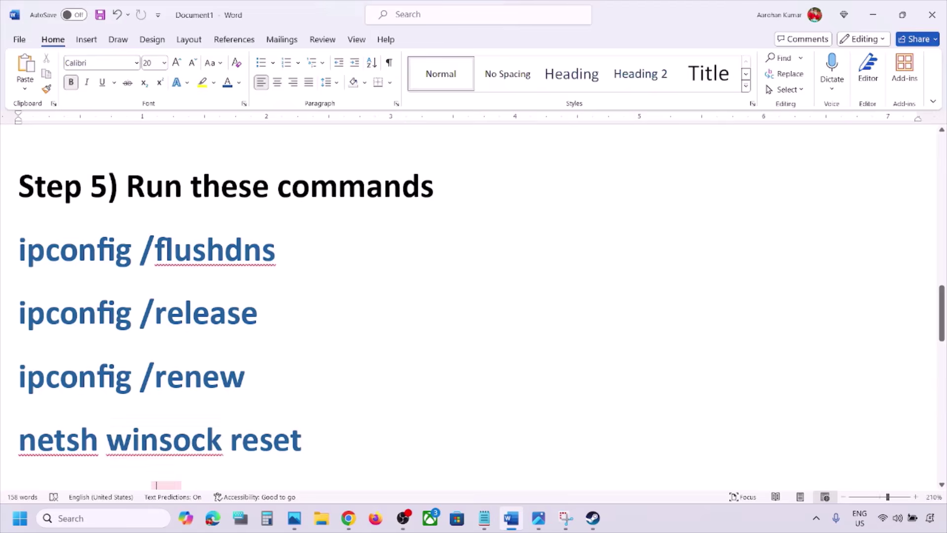
Step: Search 'cmd' and launch Command Prompt as administrator
left_click(101, 519)
type("cmd")
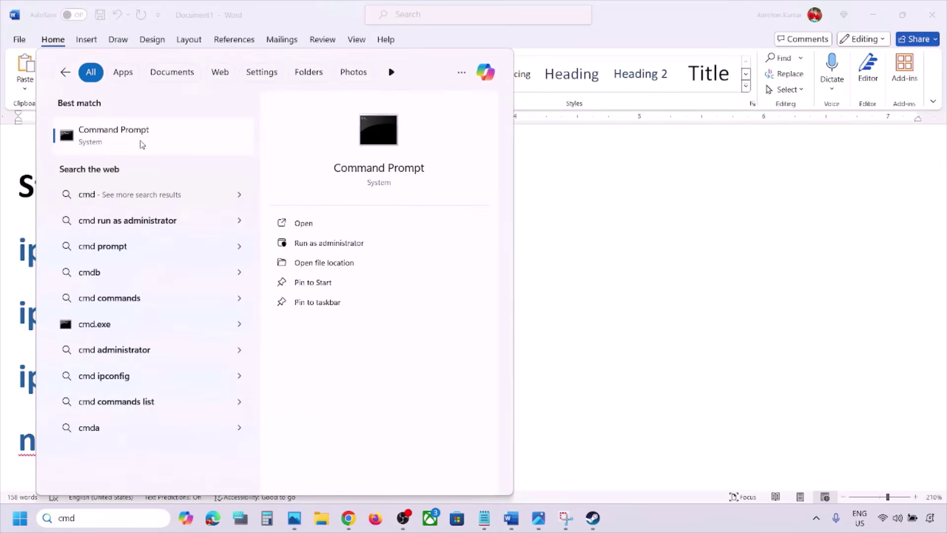
right_click(121, 146)
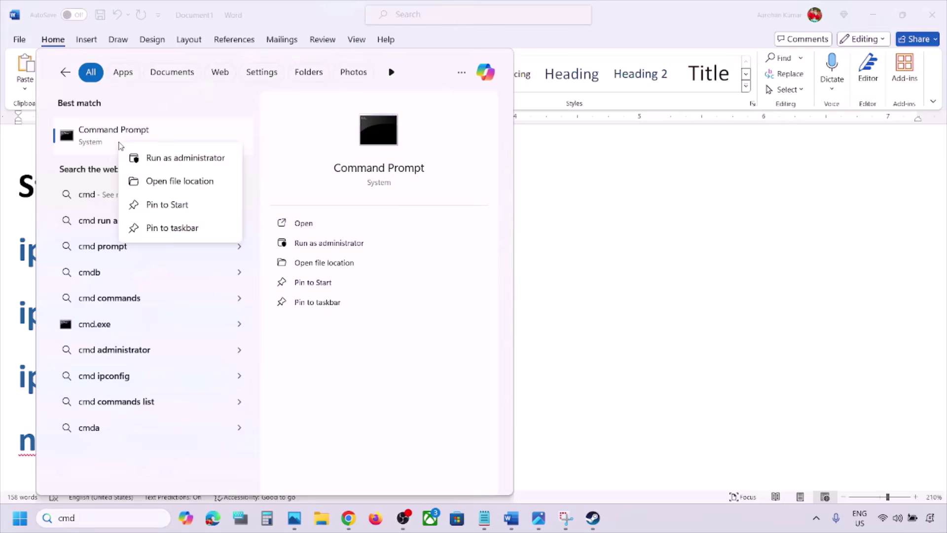
left_click(203, 160)
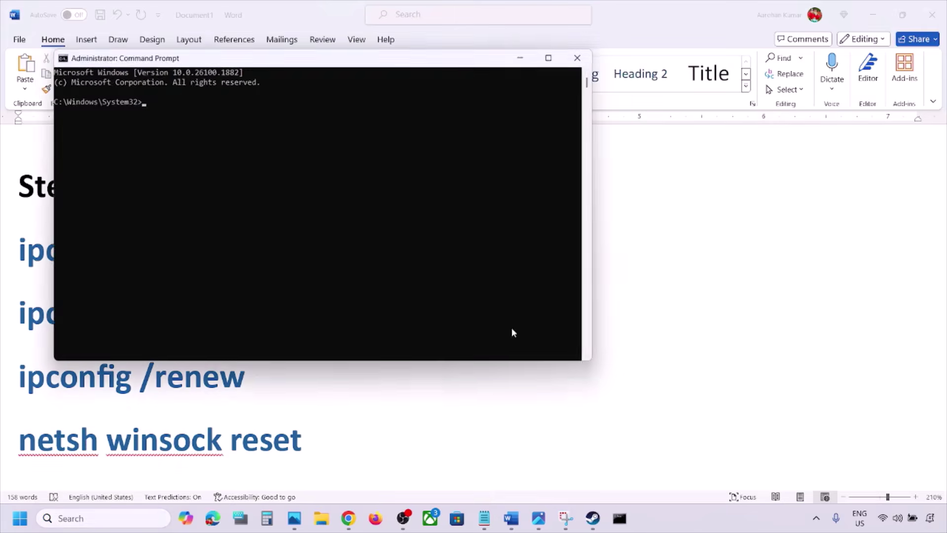
Step: Copy ipconfig /flushdns from the document and run it in the admin Command Prompt
left_click(744, 319)
double_click(216, 249)
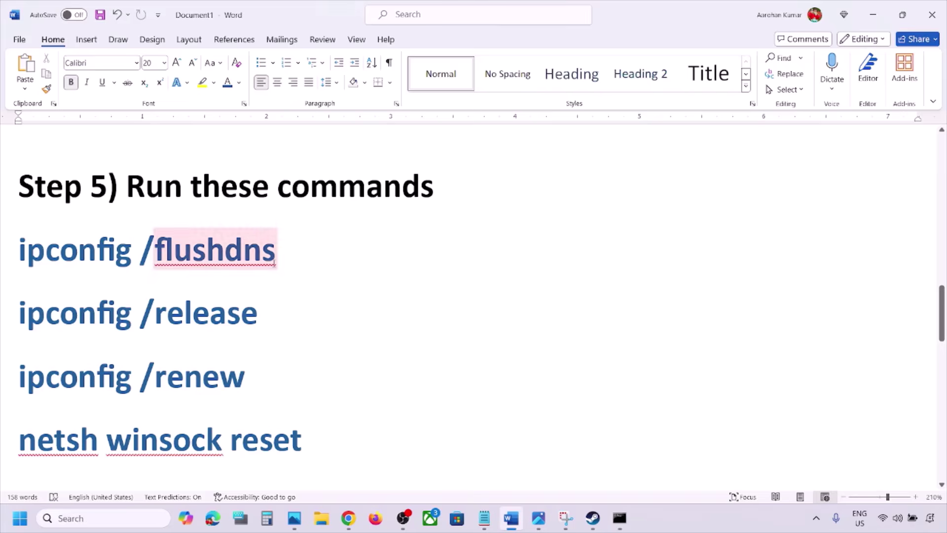
left_click(289, 247)
left_click_drag(290, 247, 23, 257)
right_click(24, 257)
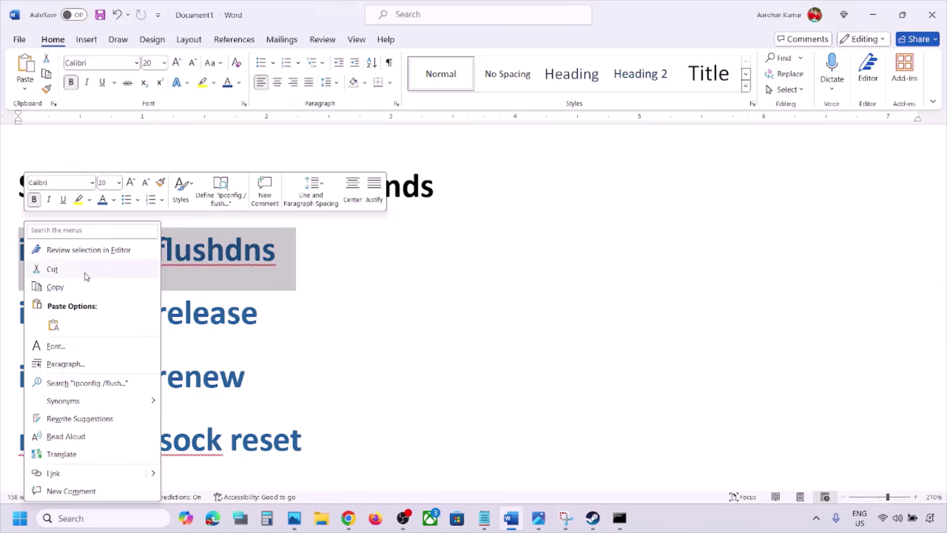
left_click(80, 284)
left_click(620, 519)
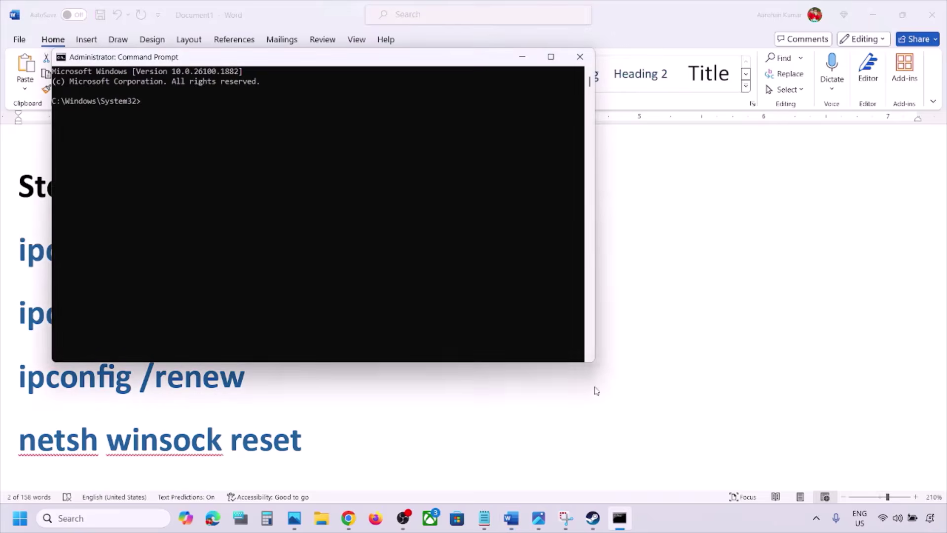
key("ctrl+v")
key("Return")
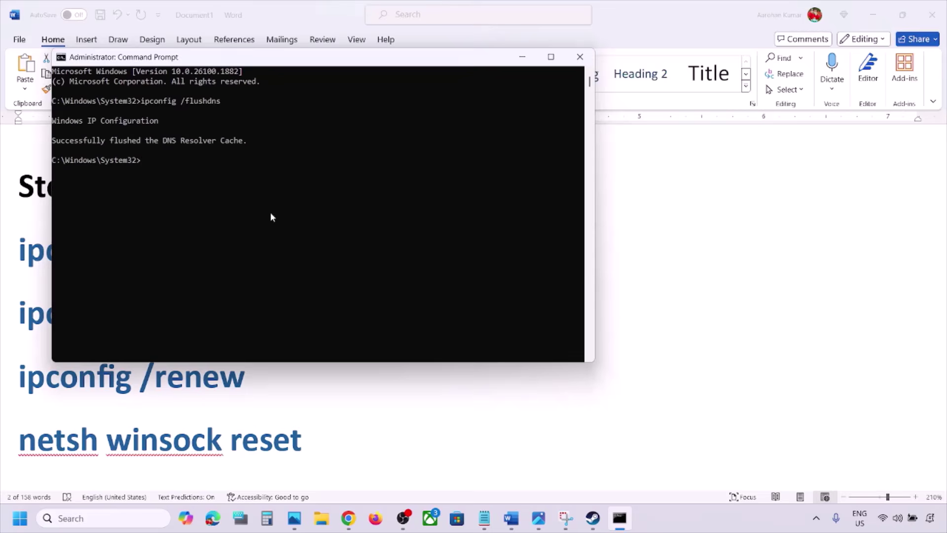
key("alt+Tab")
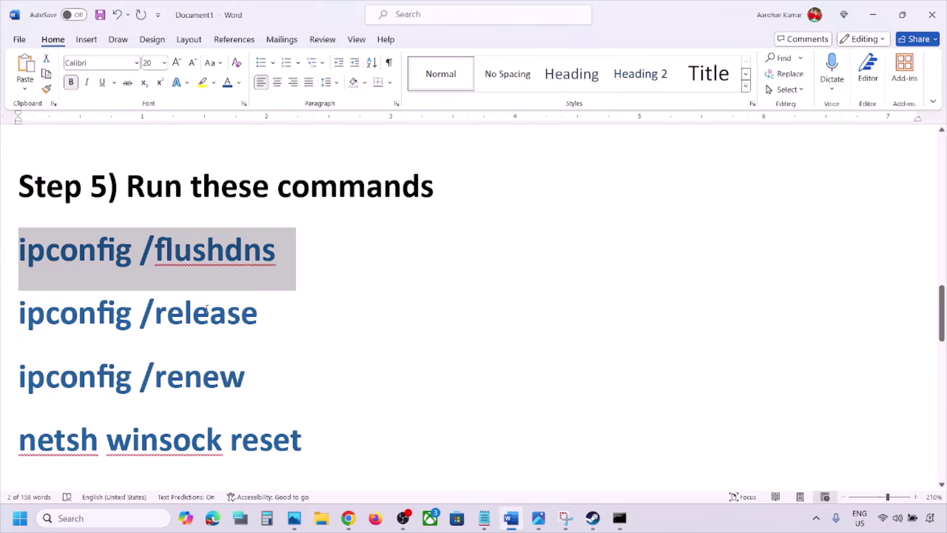
Step: Copy ipconfig /release from the document and run it in Command Prompt
left_click_drag(276, 306, 76, 320)
right_click(56, 322)
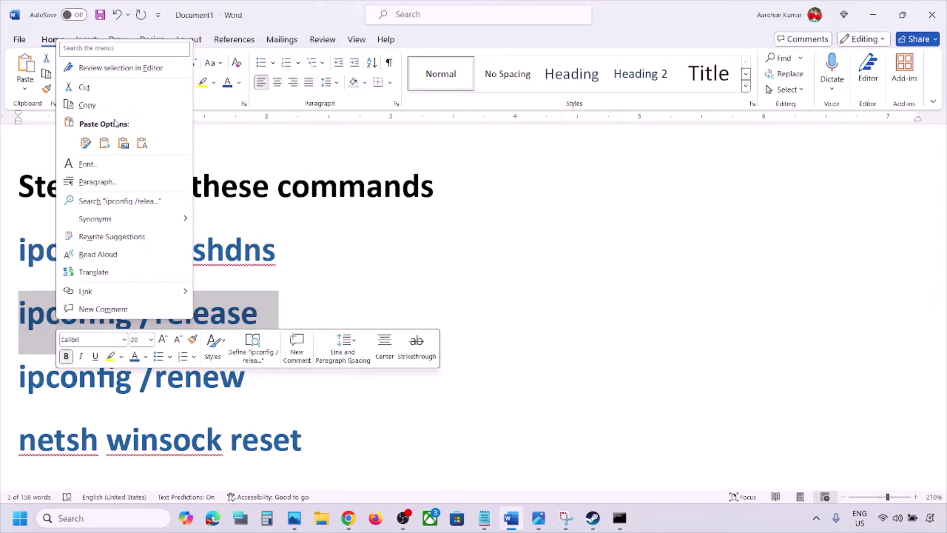
left_click(88, 104)
left_click(619, 518)
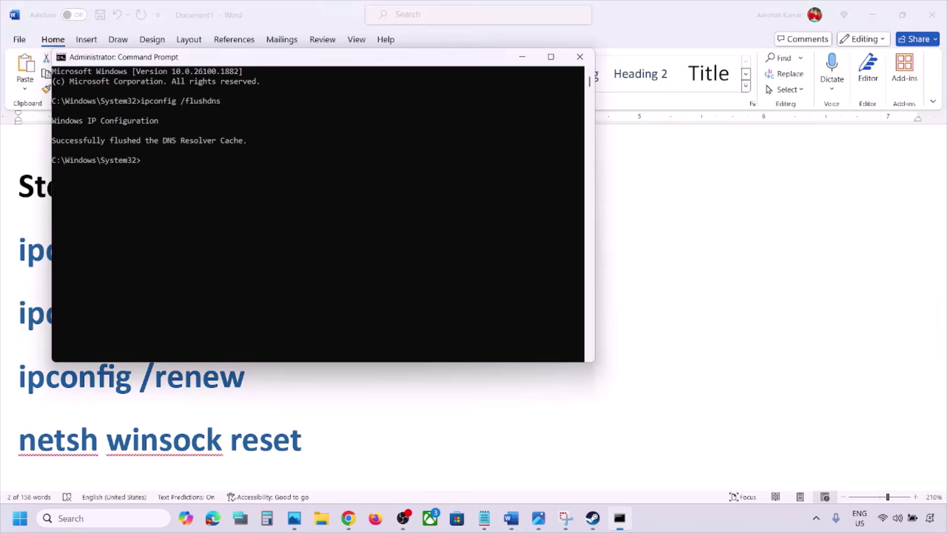
right_click(472, 327)
key("Return")
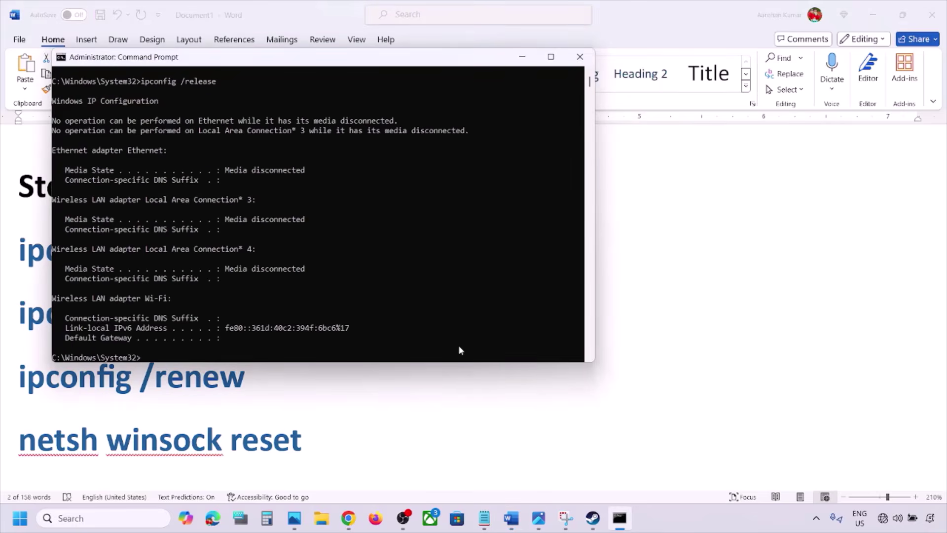
left_click(419, 405)
scroll(313, 382, "down", 3)
Step: Copy 'ipconfig /renew' from the document and run it in Command Prompt
scroll(313, 382, "up", 1)
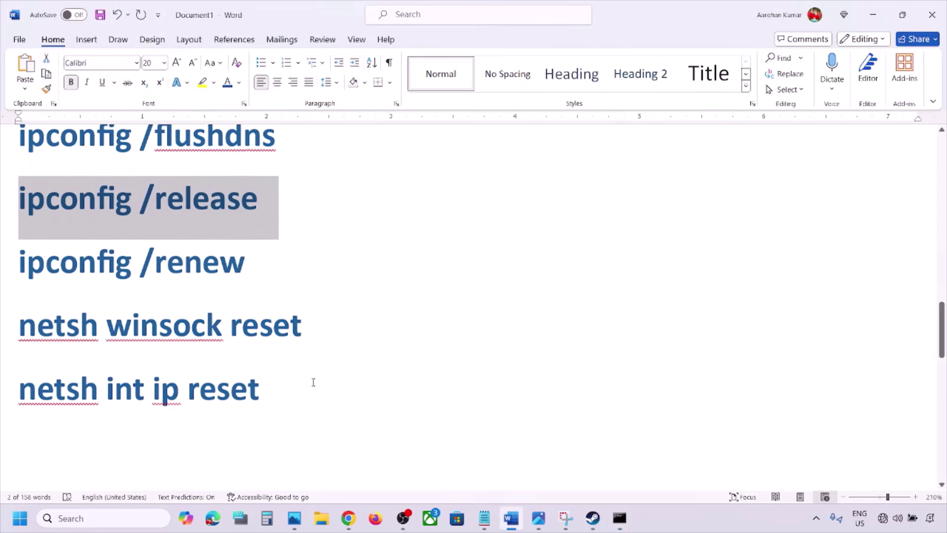
left_click_drag(257, 270, 79, 272)
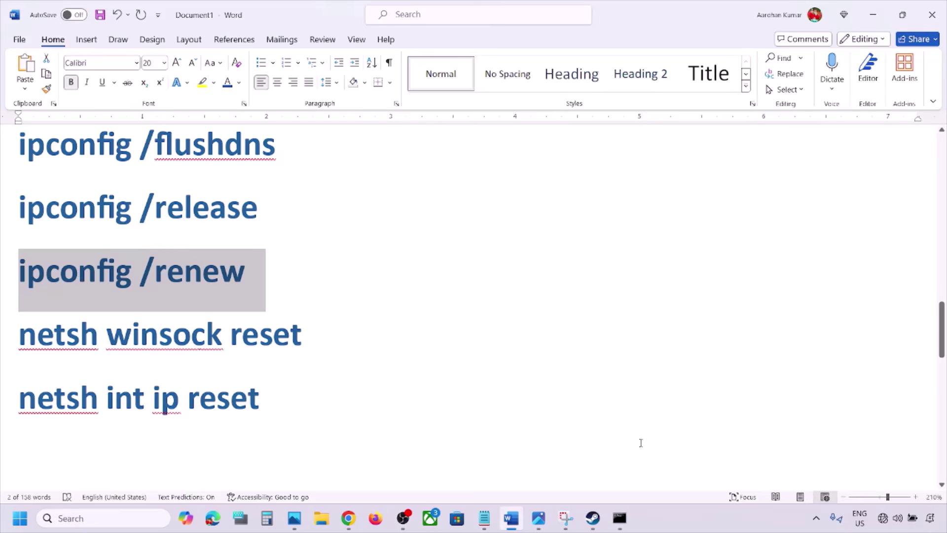
key("ctrl+c")
left_click(619, 518)
right_click(485, 317)
key("Return")
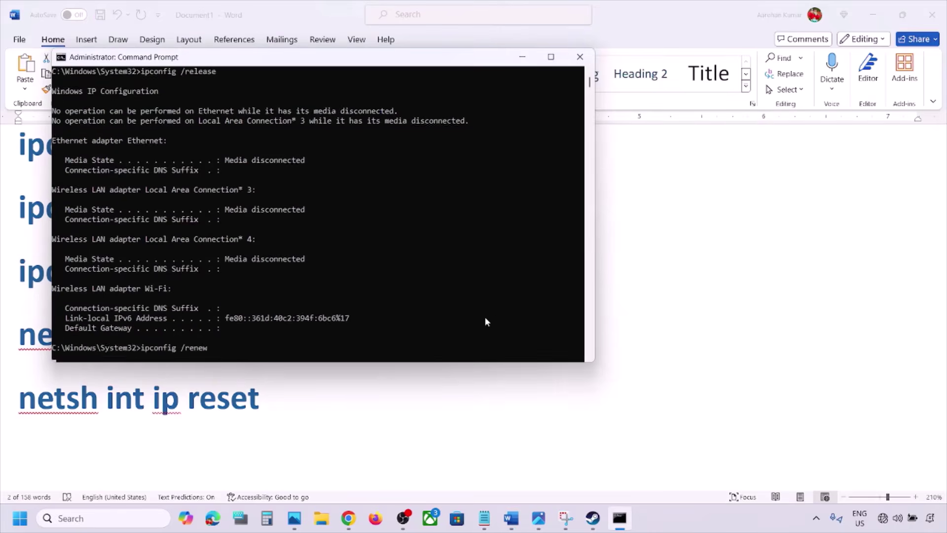
Step: Copy 'netsh winsock reset' from the document and run it in Command Prompt
left_click(452, 419)
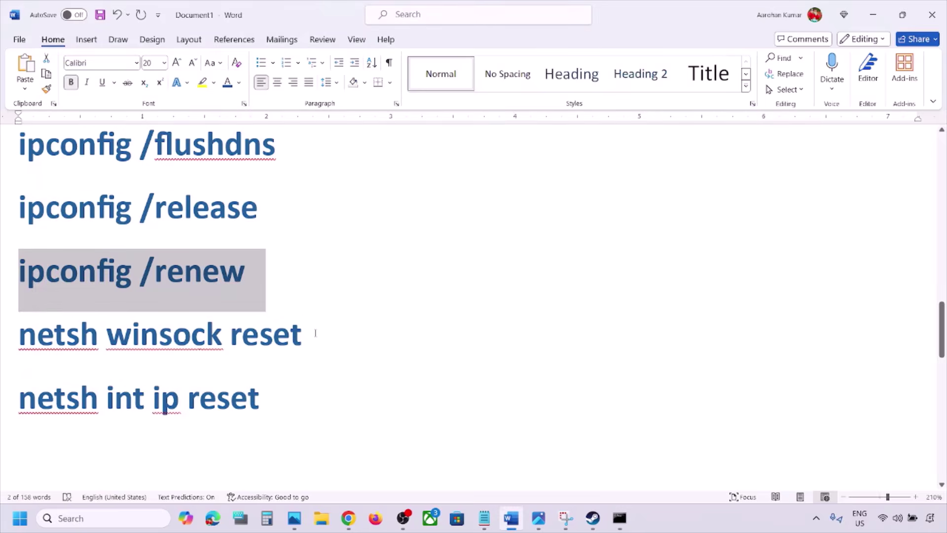
left_click_drag(315, 333, 36, 347)
key("ctrl+c")
left_click(619, 521)
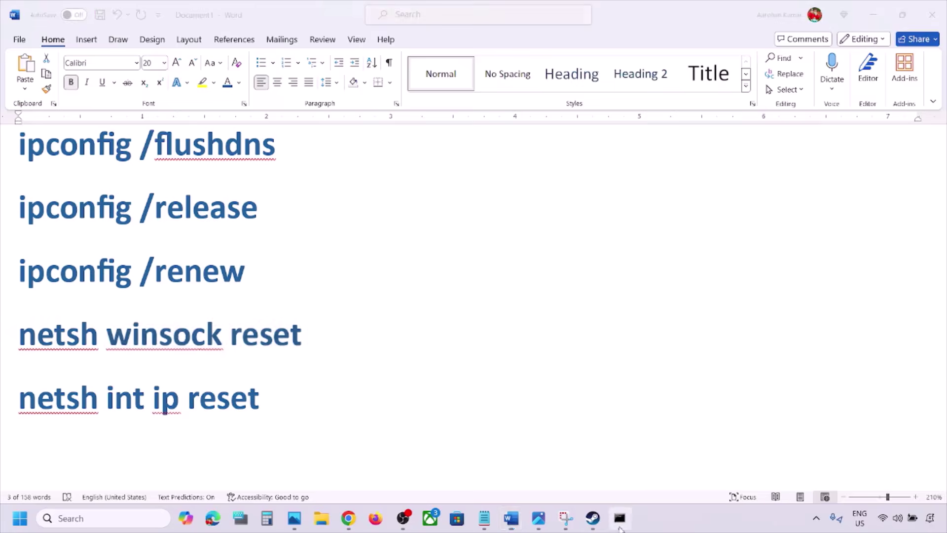
key("ctrl+v")
key("Return")
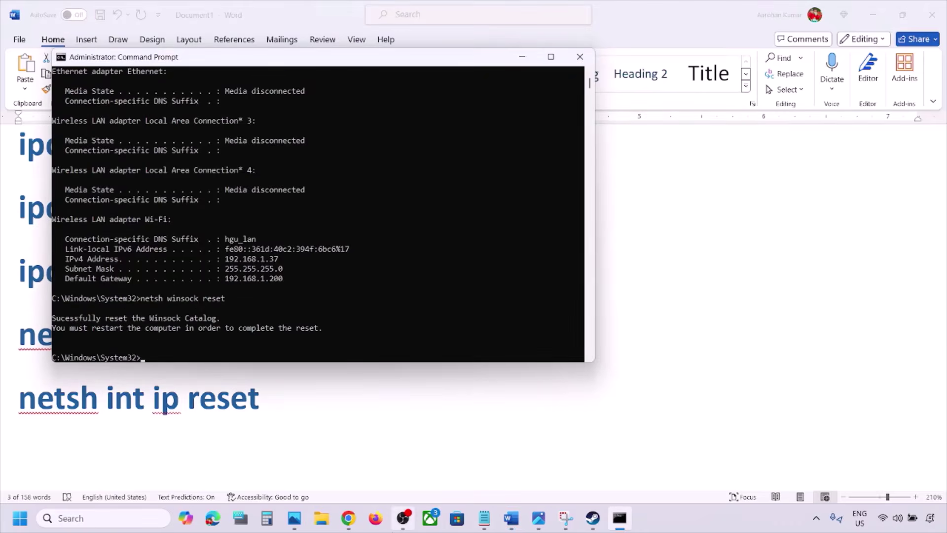
Step: Run 'netsh int ip reset' in Command Prompt and highlight the restart notice
key("alt+Tab")
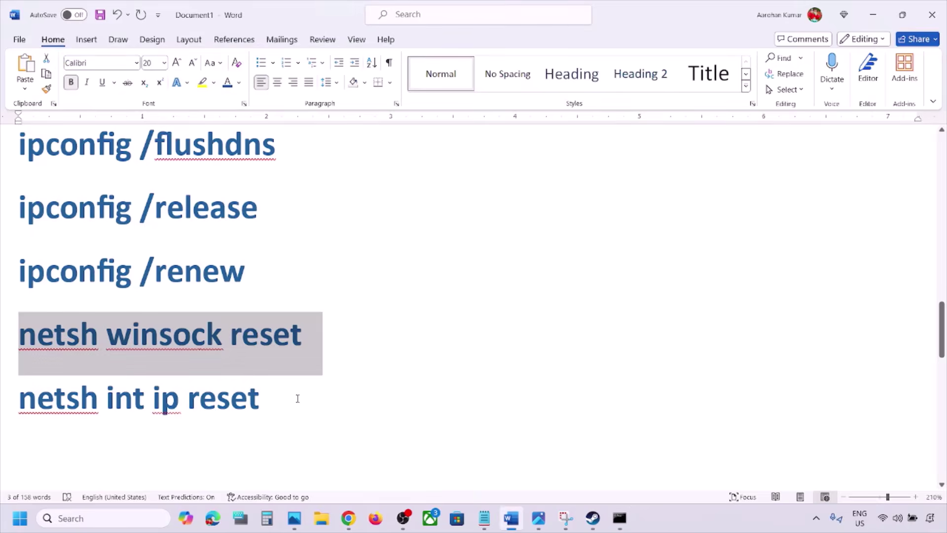
left_click_drag(298, 398, 62, 404)
key("ctrl+c")
left_click(619, 518)
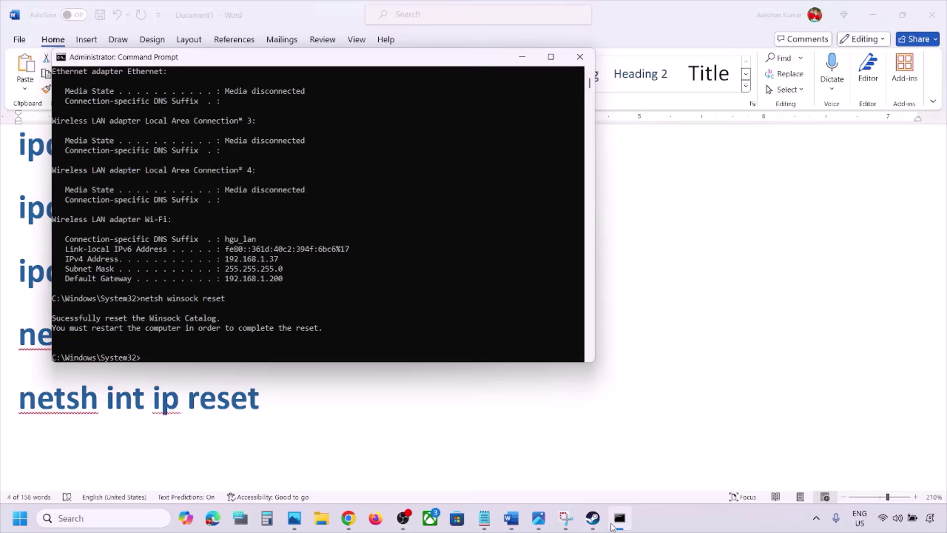
right_click(469, 339)
key("Return")
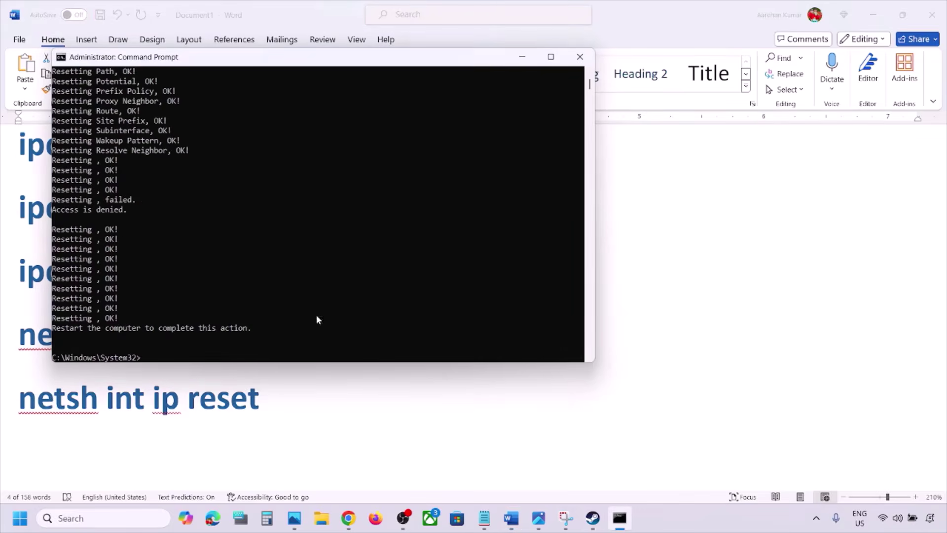
left_click_drag(65, 328, 190, 318)
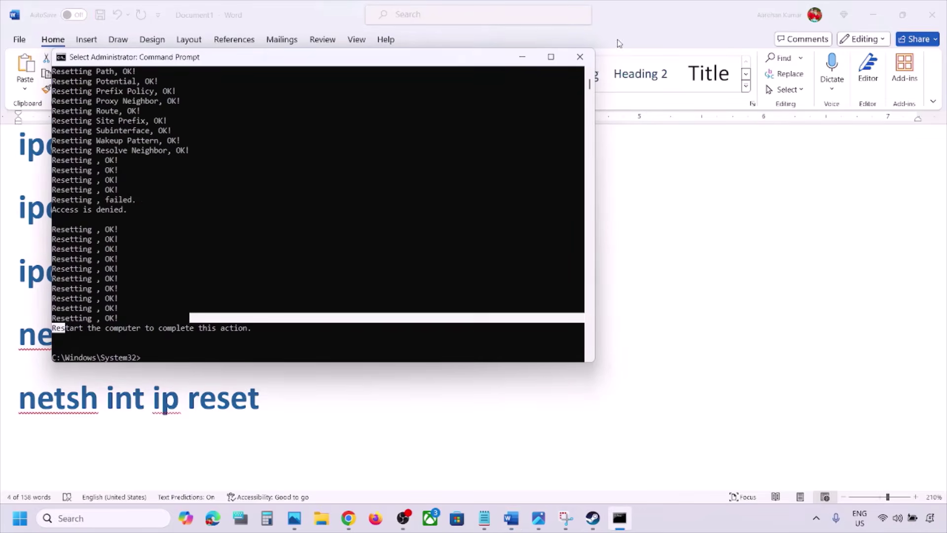
Step: Close Command Prompt and show the Start menu power options without restarting
left_click(580, 56)
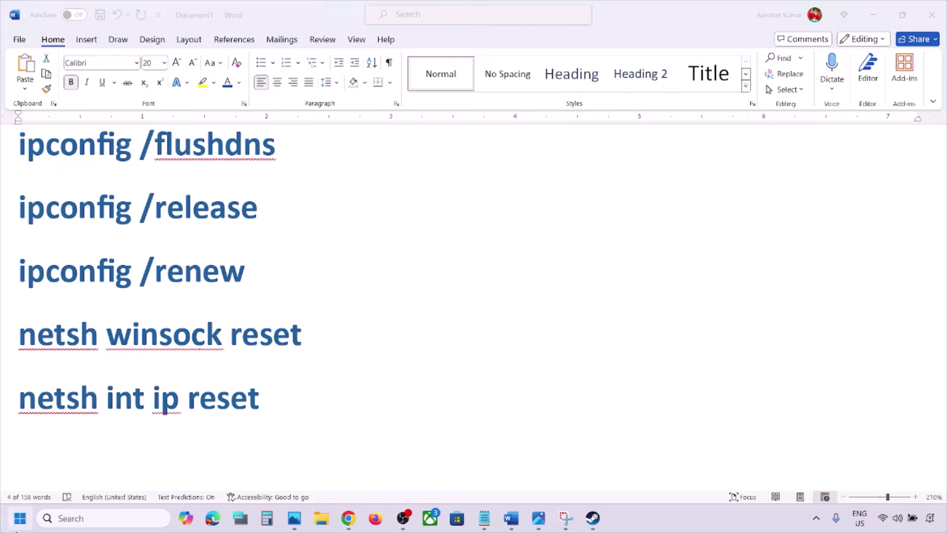
key("super")
left_click(359, 475)
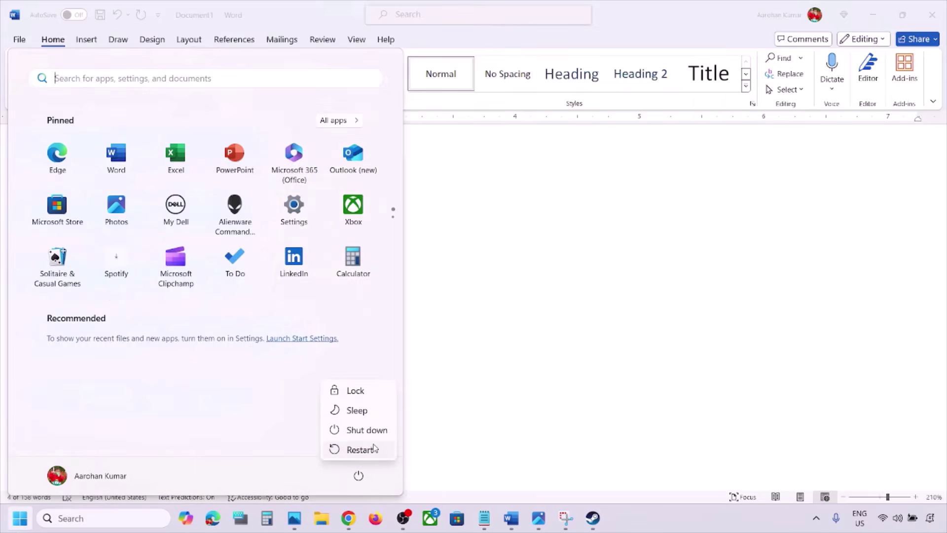
left_click(579, 372)
Step: Read through Step 6, highlighting the antivirus and Windows Security instructions to allow the game exe
scroll(387, 369, "down", 5)
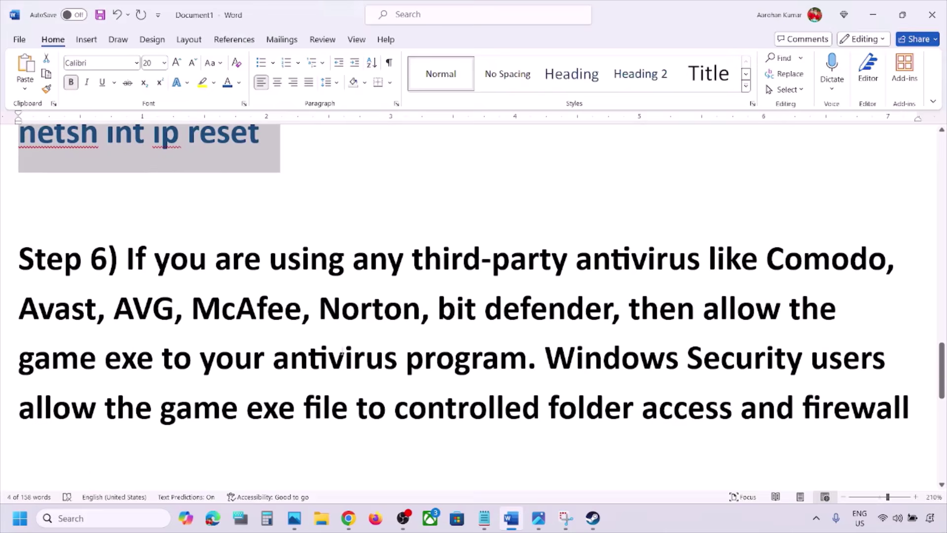
left_click_drag(127, 258, 738, 303)
double_click(738, 307)
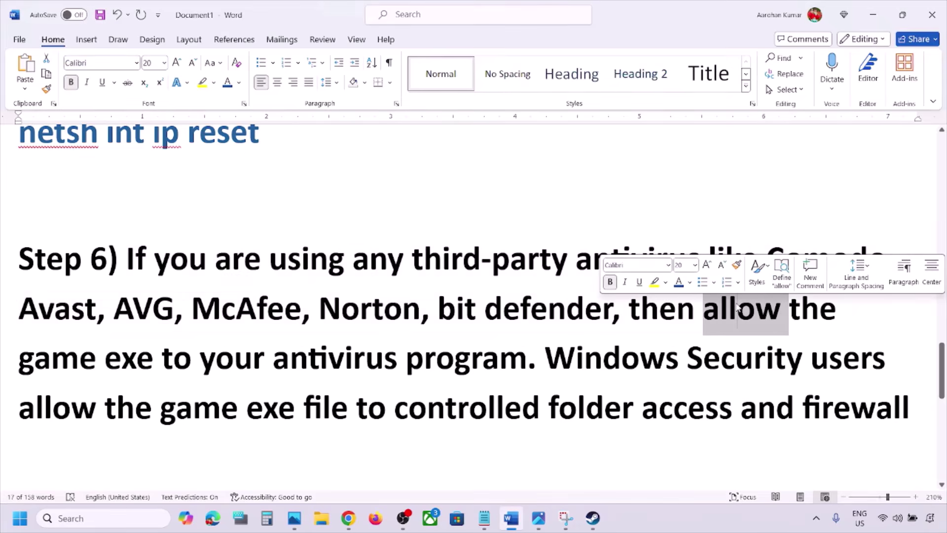
left_click_drag(642, 307, 521, 351)
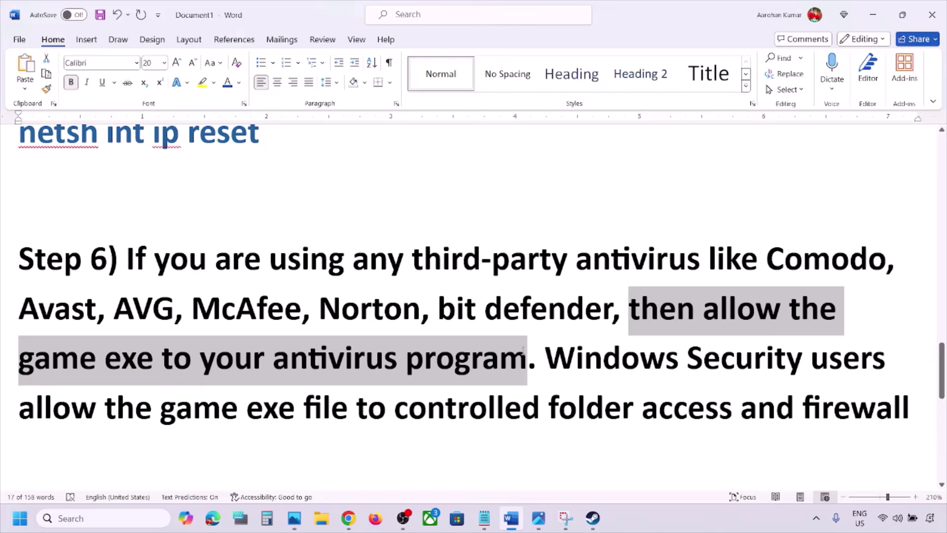
left_click_drag(524, 351, 809, 361)
double_click(554, 362)
left_click_drag(546, 363, 688, 408)
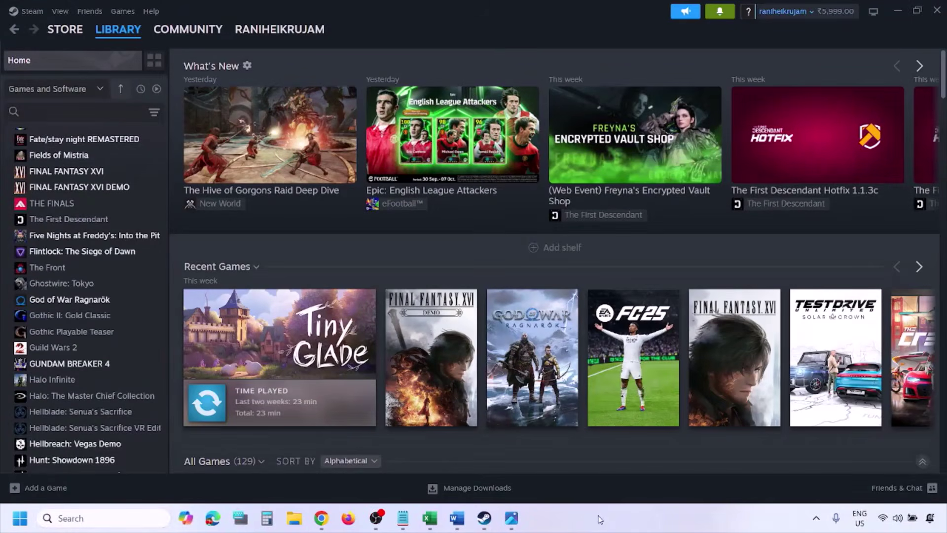
Step: Go to Settings > Privacy & security > Windows Security and launch Virus & threat protection
key("super+i")
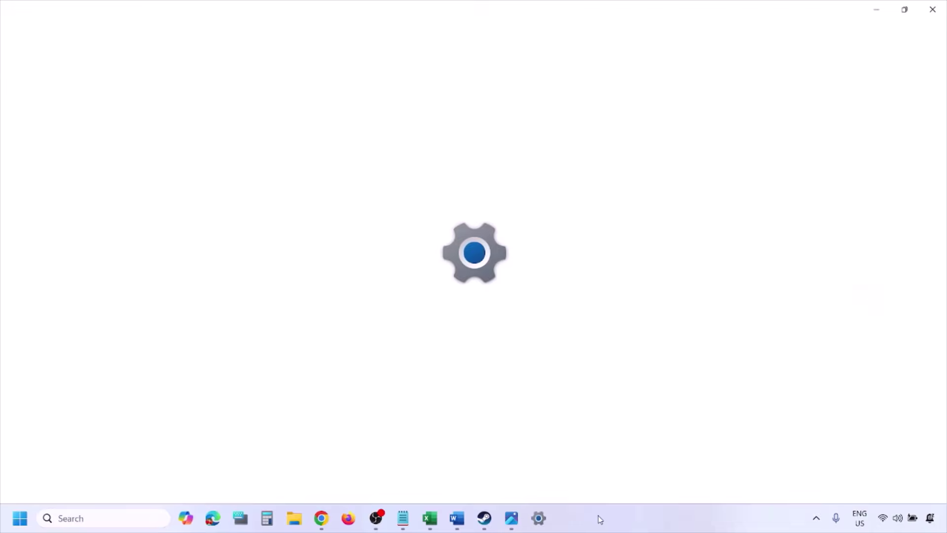
left_click(98, 387)
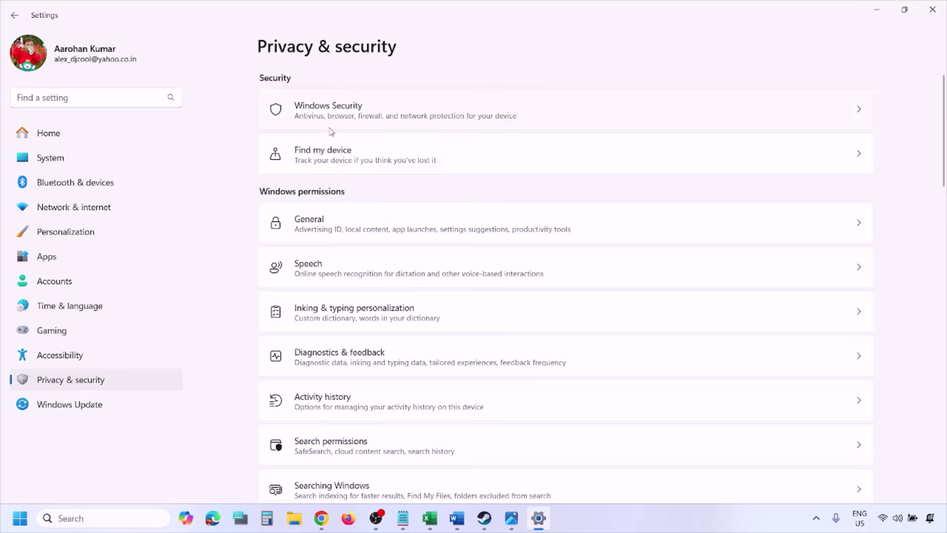
left_click(342, 117)
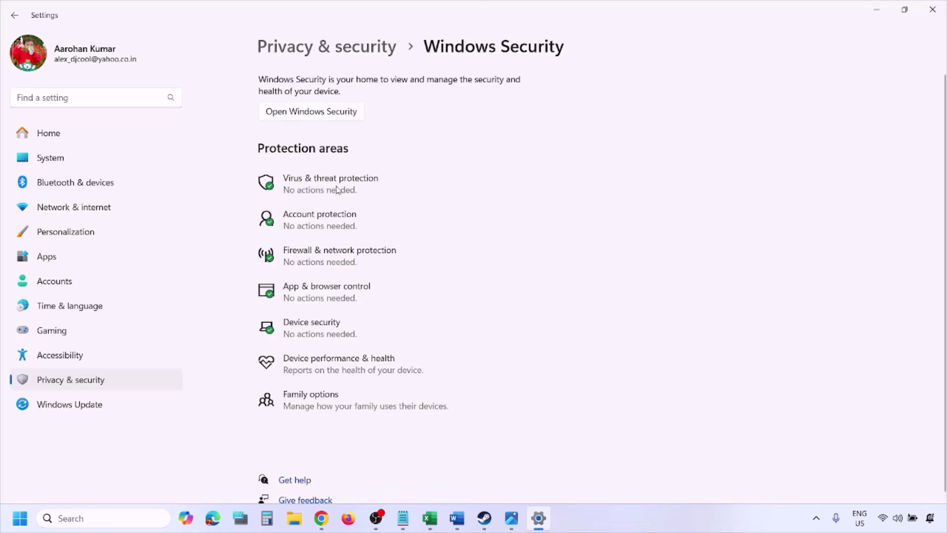
left_click(345, 188)
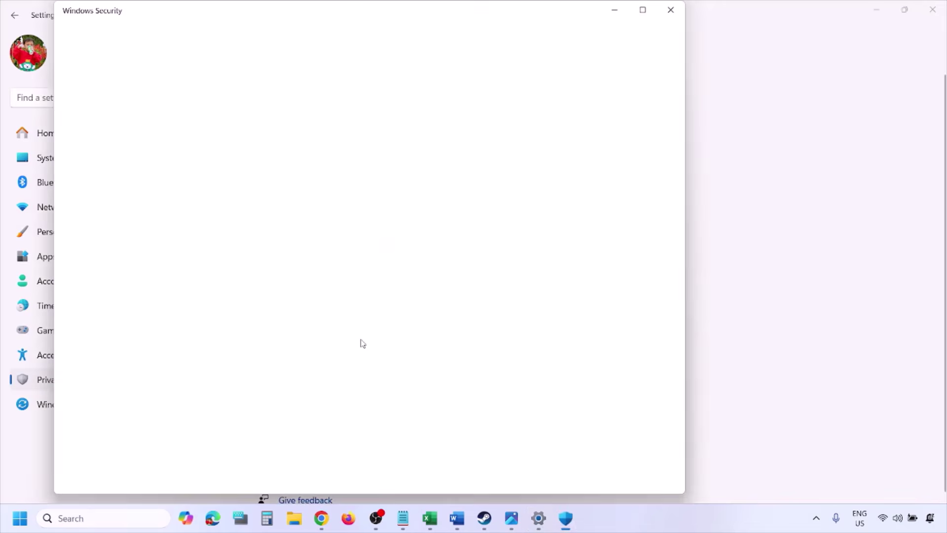
Step: Go to Manage ransomware protection > Allow an app through Controlled folder access, then choose Add an allowed app
scroll(361, 343, "down", 3)
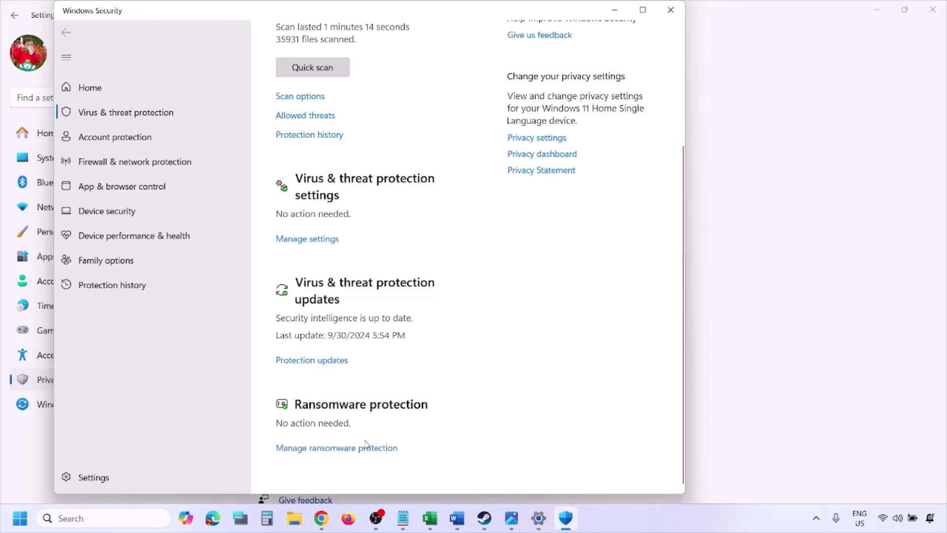
left_click(347, 448)
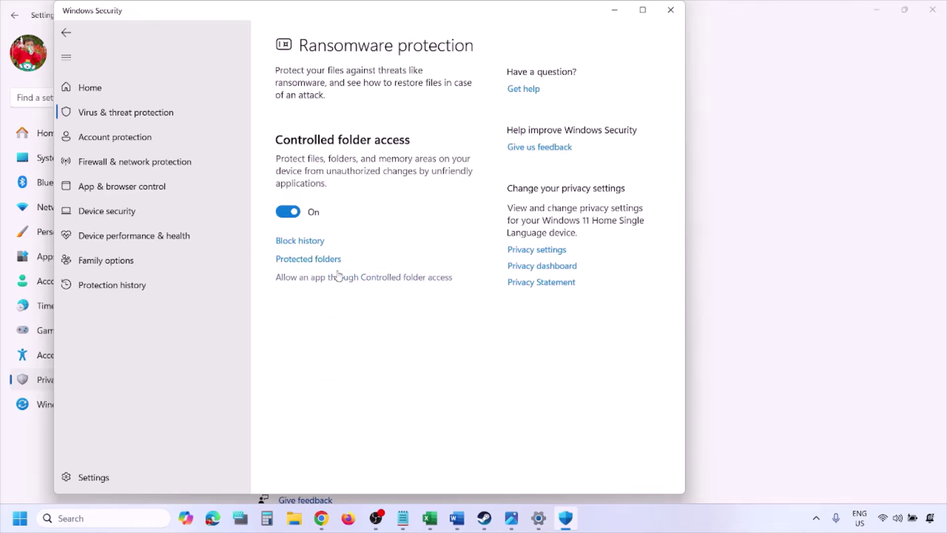
left_click(357, 279)
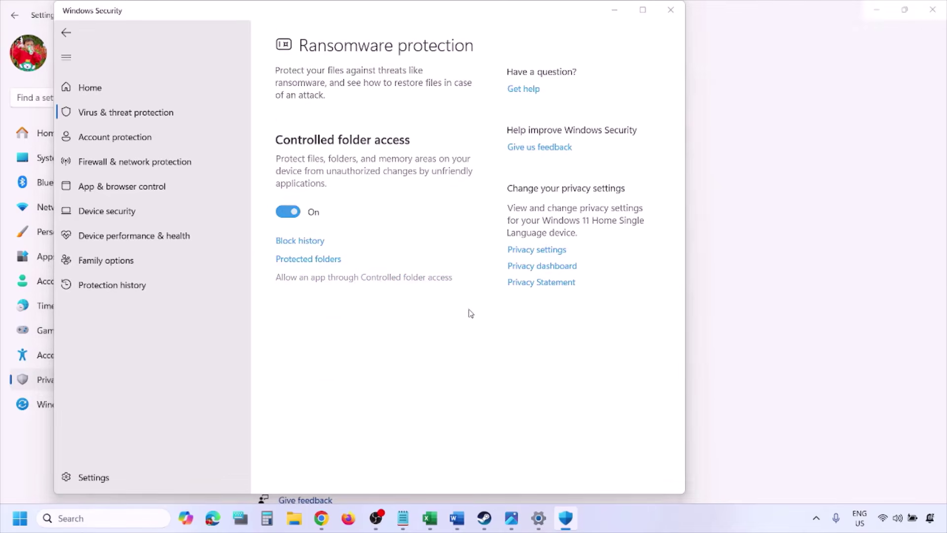
scroll(375, 247, "down", 3)
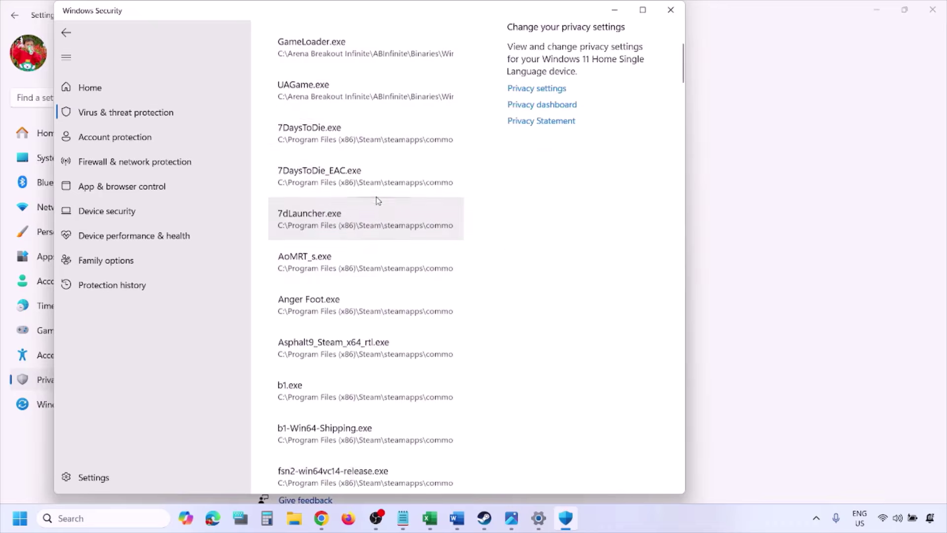
scroll(345, 142, "up", 3)
left_click(352, 166)
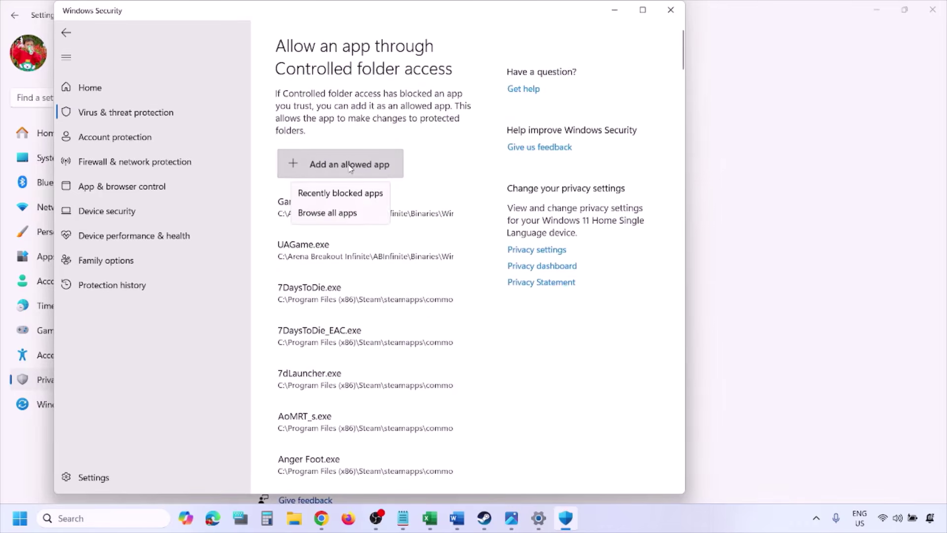
left_click(358, 217)
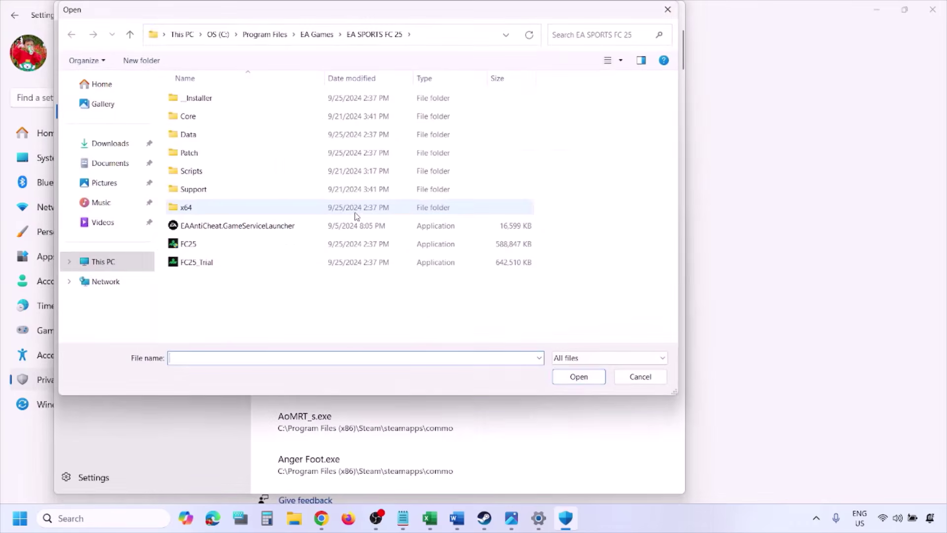
left_click(117, 254)
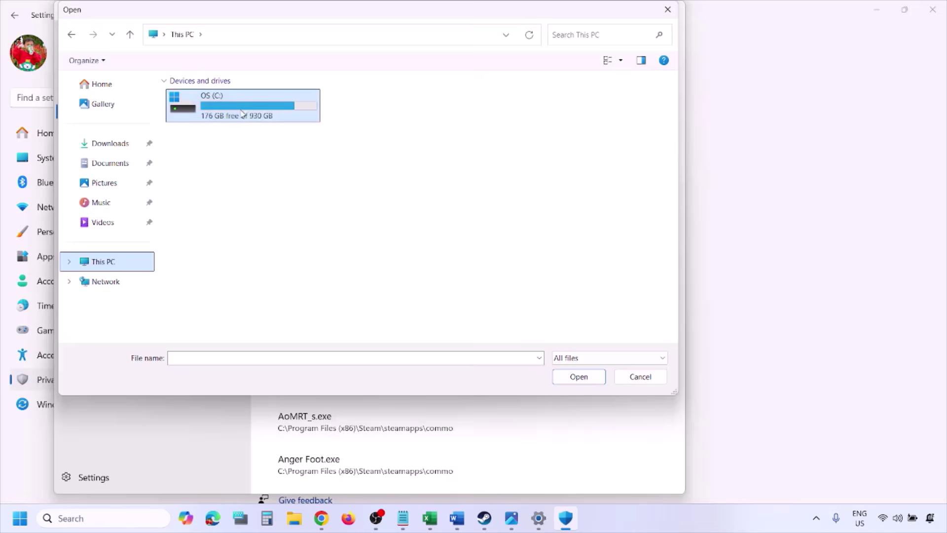
double_click(248, 113)
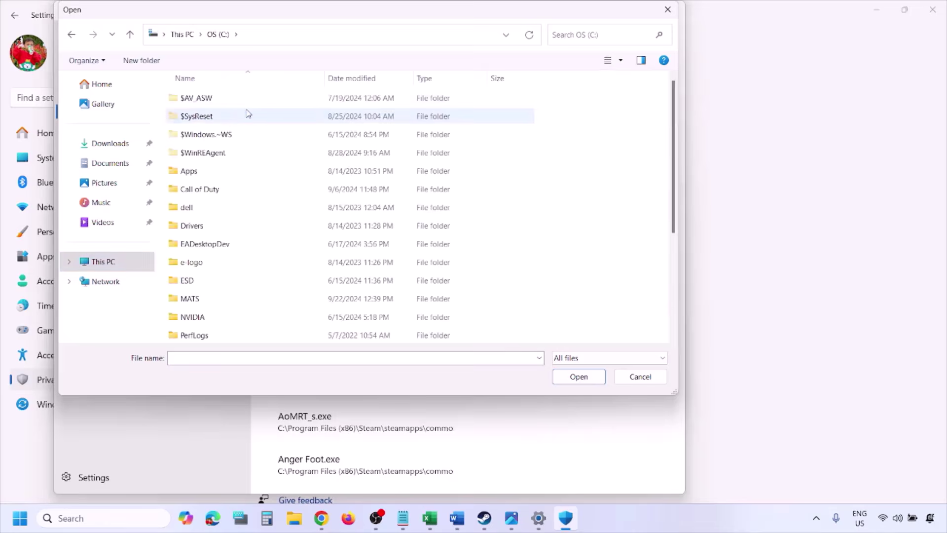
scroll(249, 114, "down", 3)
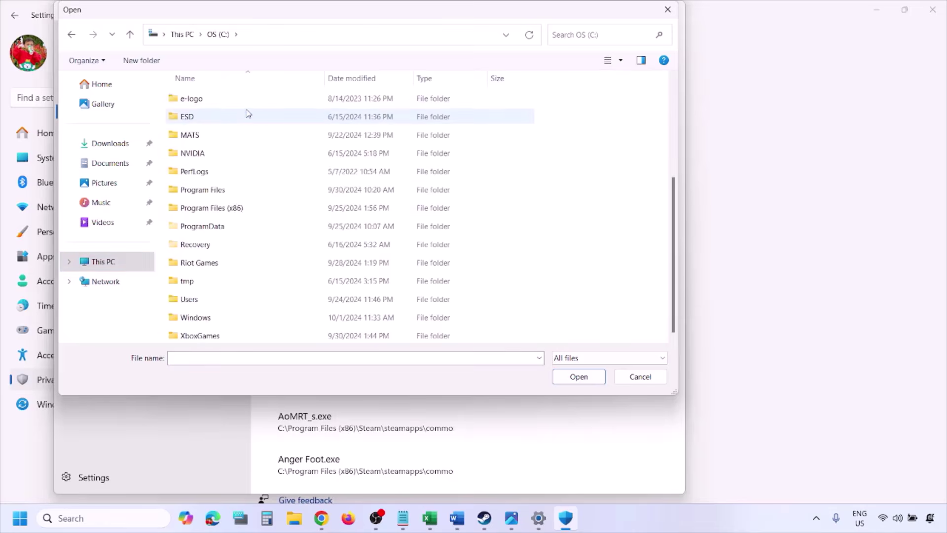
double_click(239, 208)
scroll(239, 207, "down", 8)
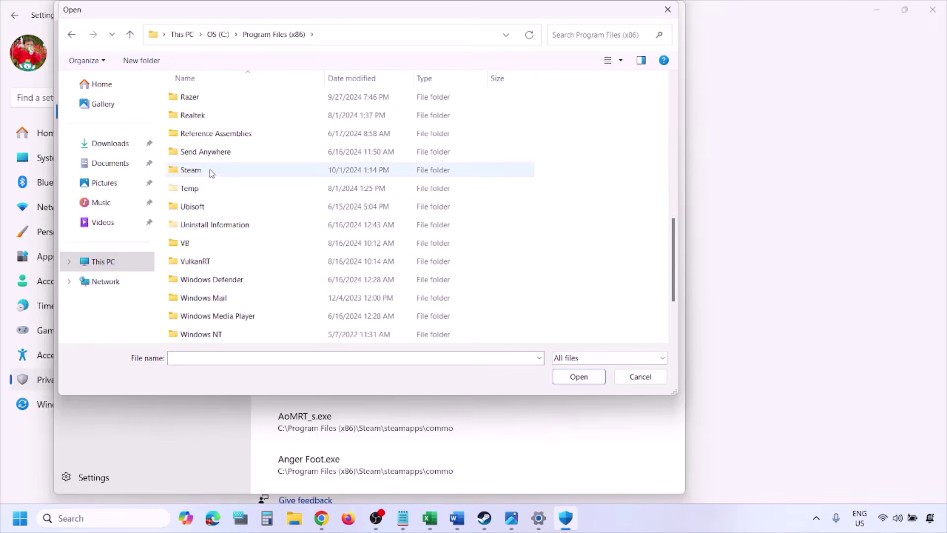
double_click(213, 170)
scroll(217, 218, "down", 4)
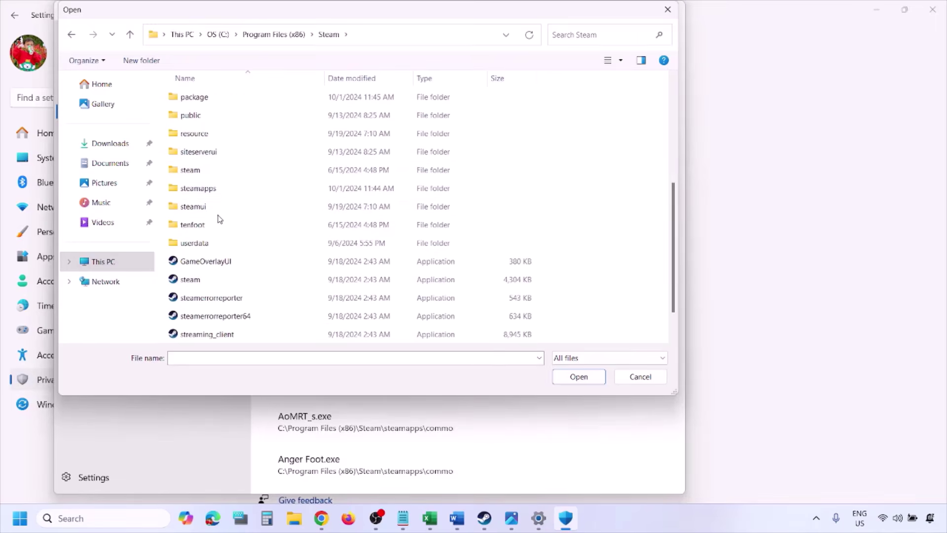
double_click(215, 190)
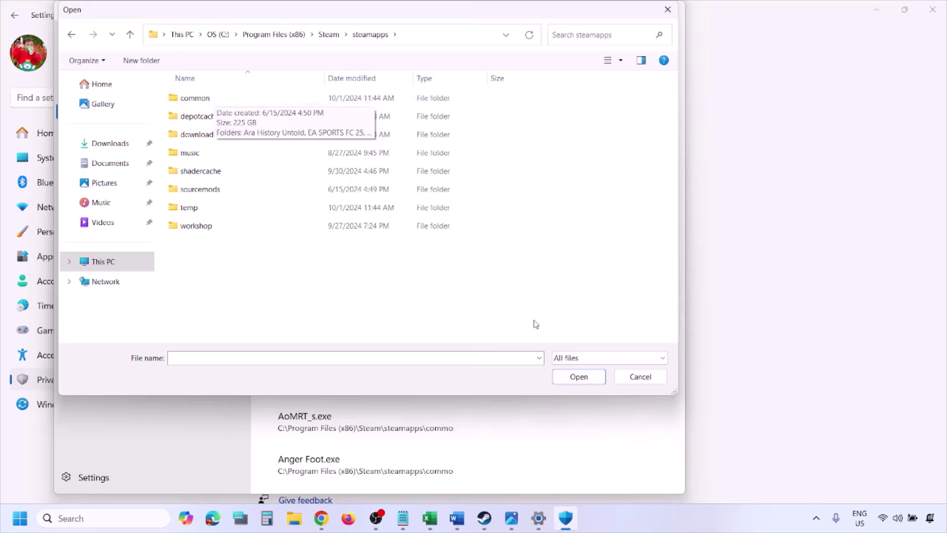
left_click(636, 382)
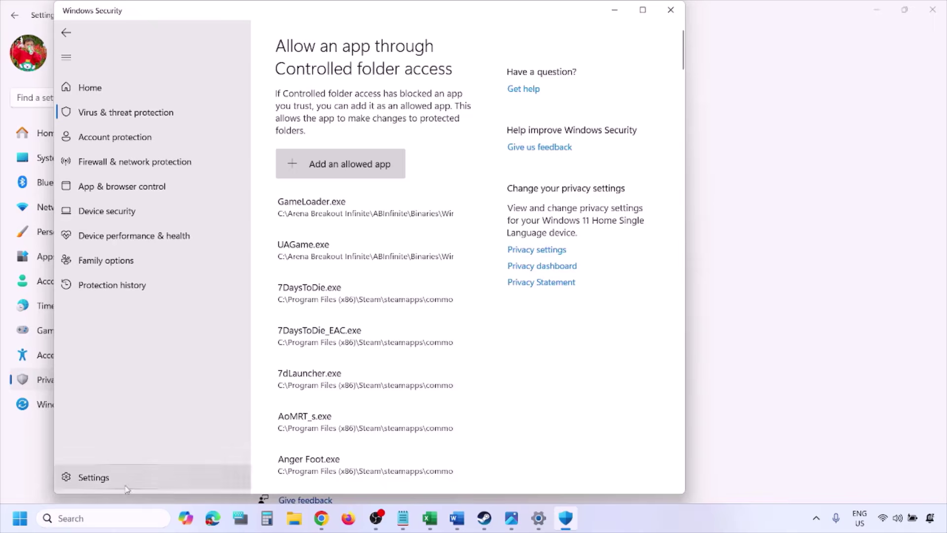
Step: Launch Control Panel from search and go to System and Security > Windows Defender Firewall > allowed apps
left_click(97, 518)
type("ontrol")
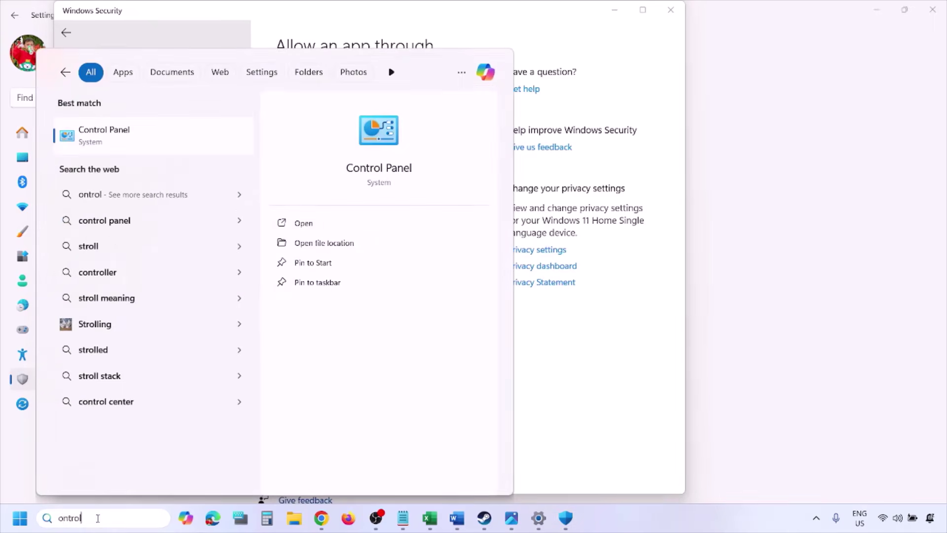
key("Return")
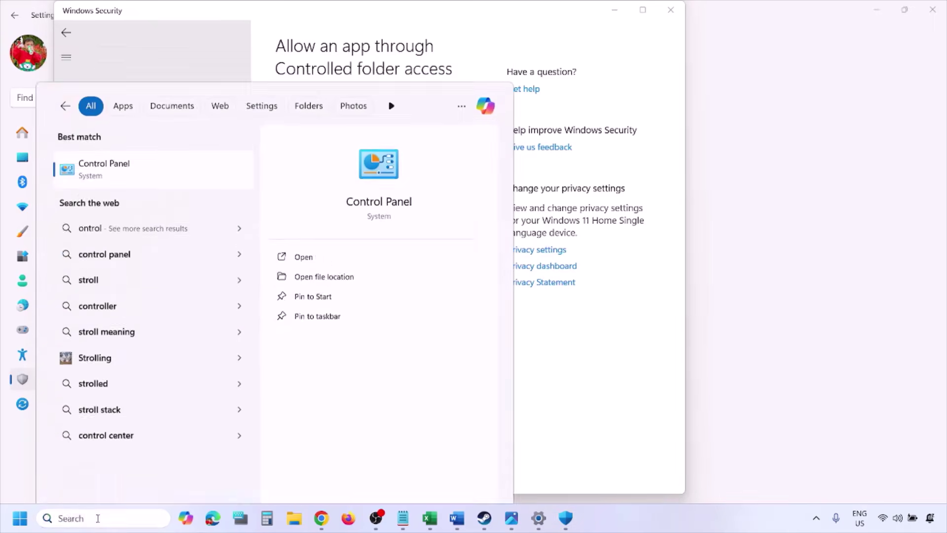
left_click(326, 99)
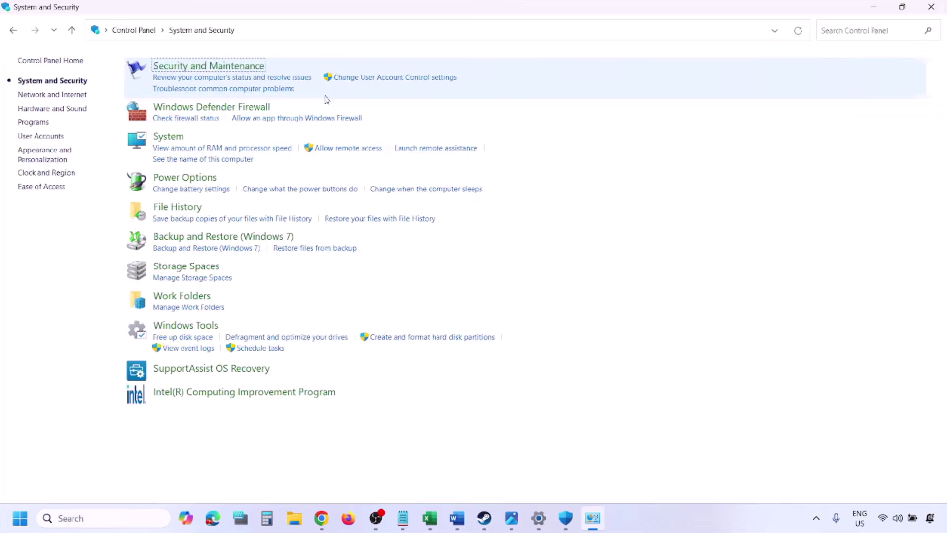
left_click(256, 107)
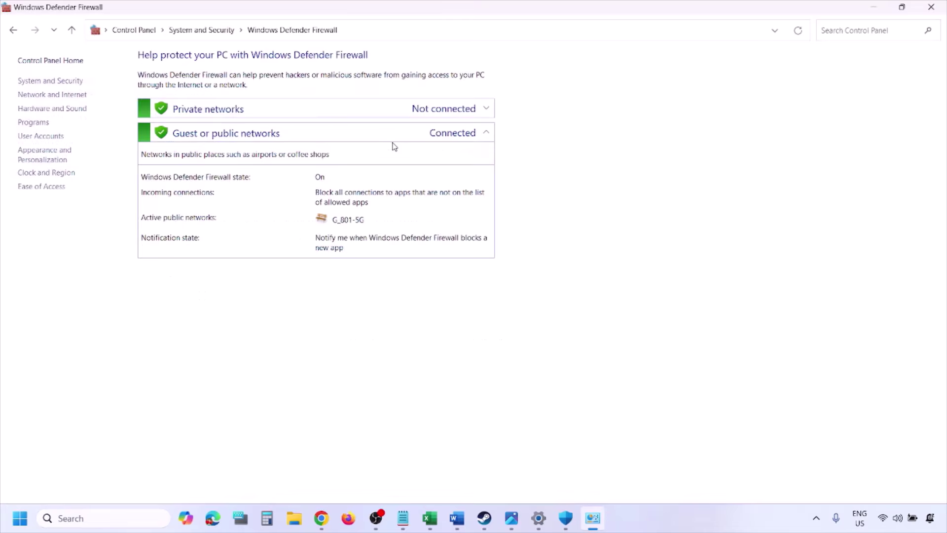
left_click(65, 91)
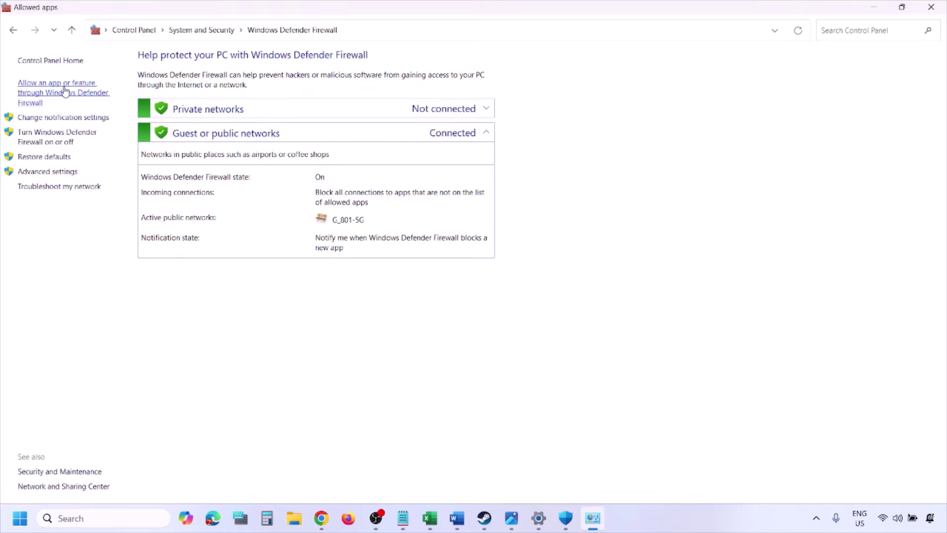
Step: Unlock the list, browse to This PC for another app, then cancel both dialogs and close the window
left_click(636, 95)
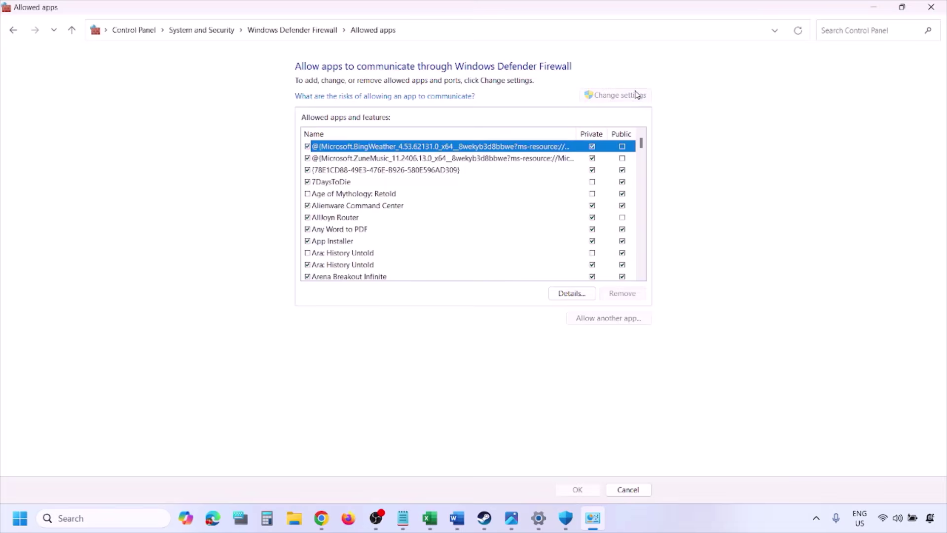
left_click(615, 317)
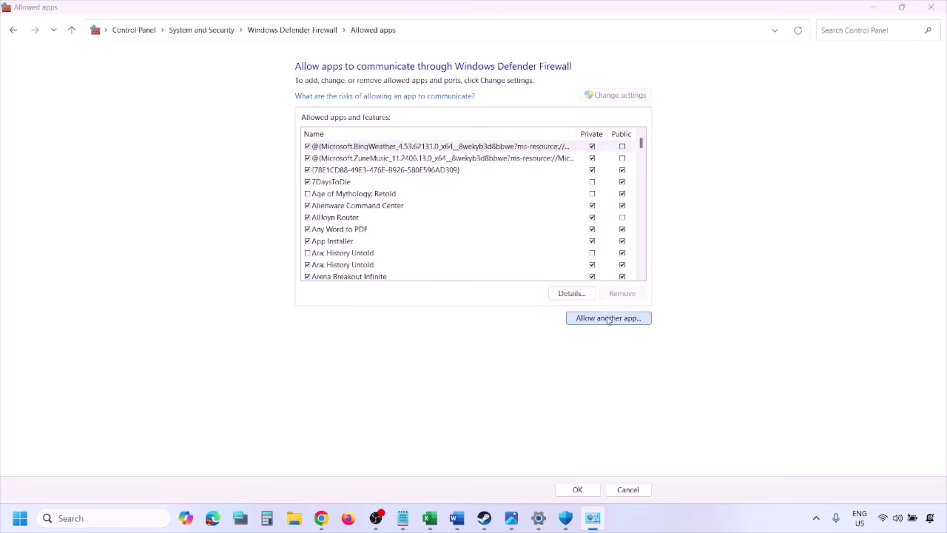
left_click(559, 317)
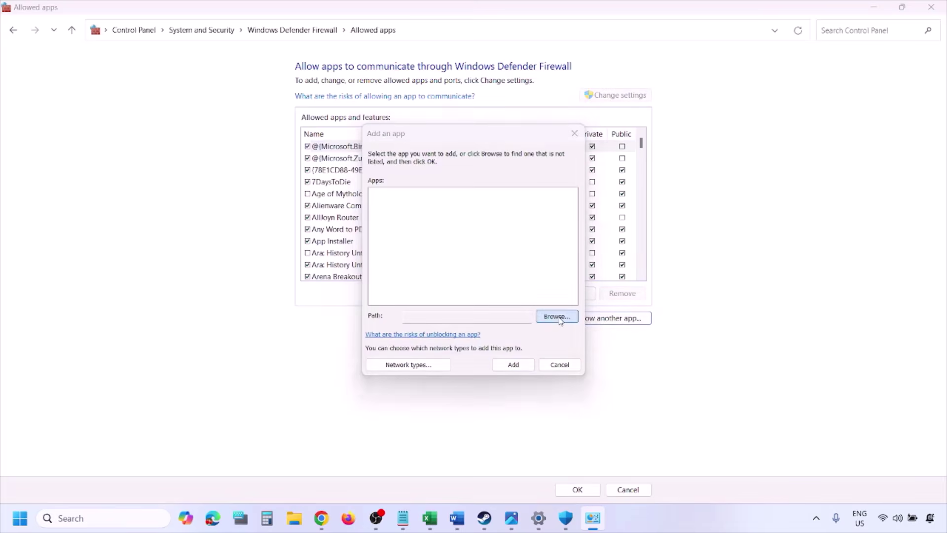
left_click(433, 324)
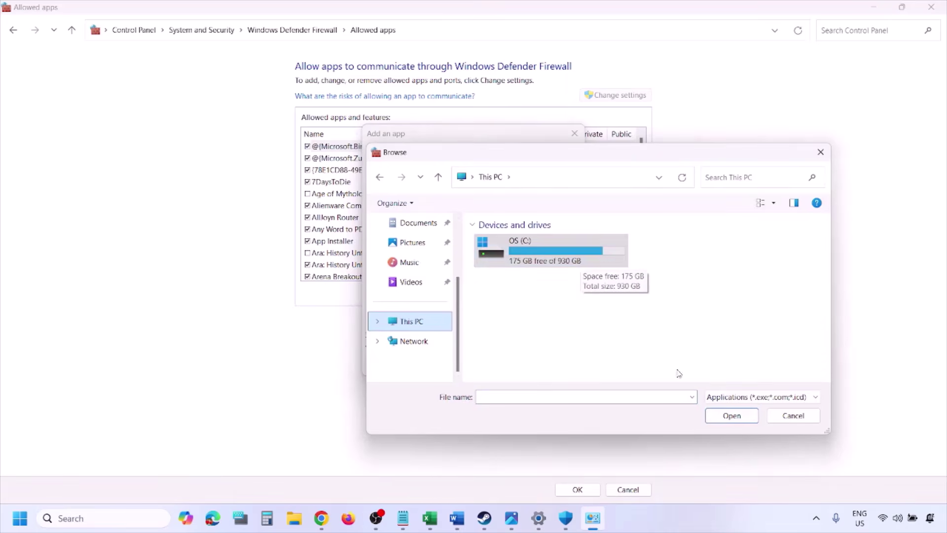
left_click(787, 419)
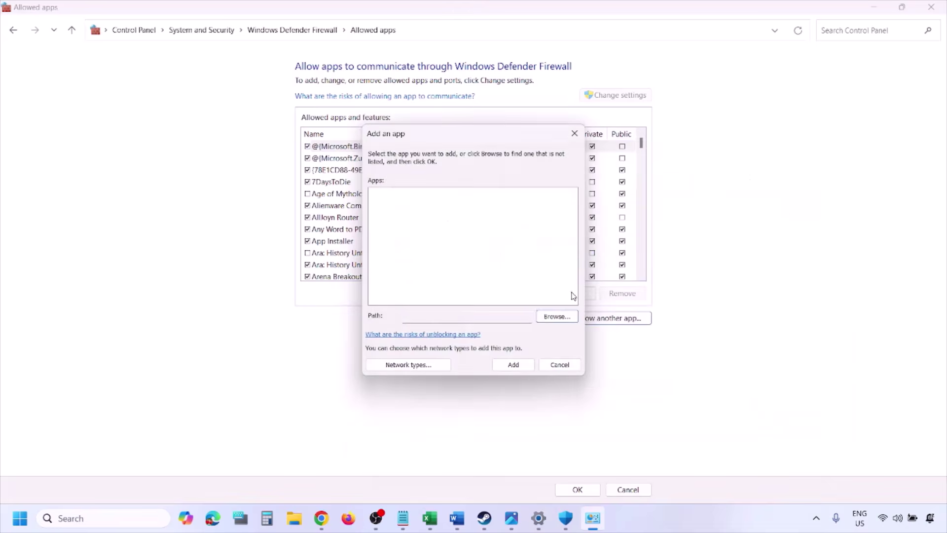
left_click(555, 370)
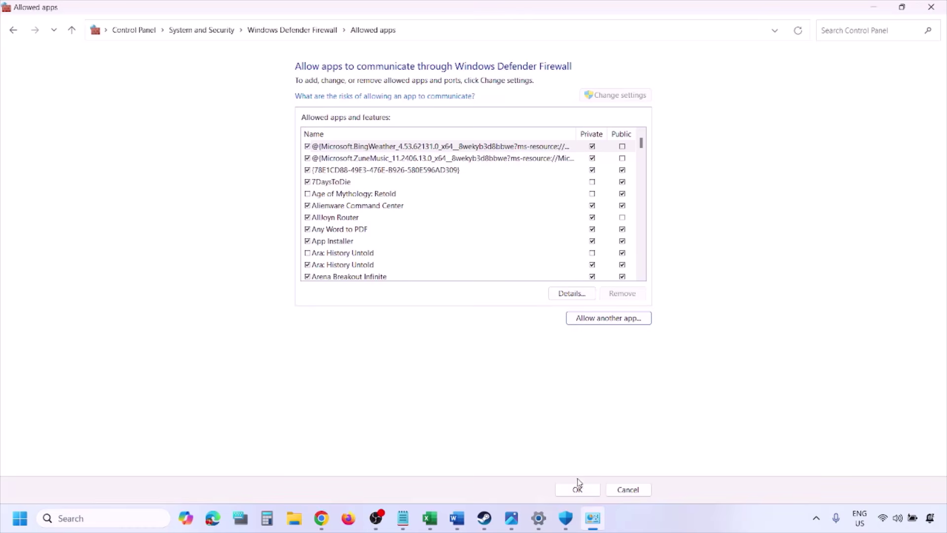
left_click(931, 7)
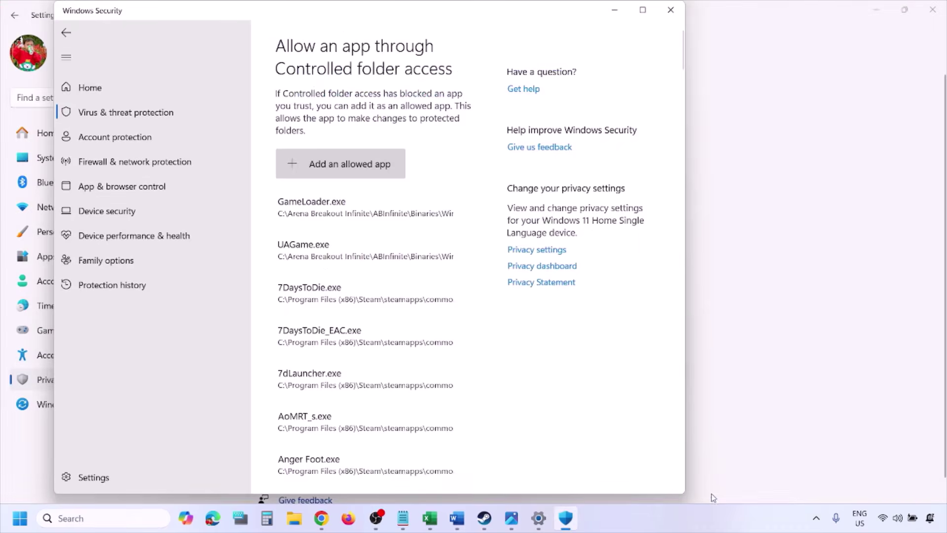